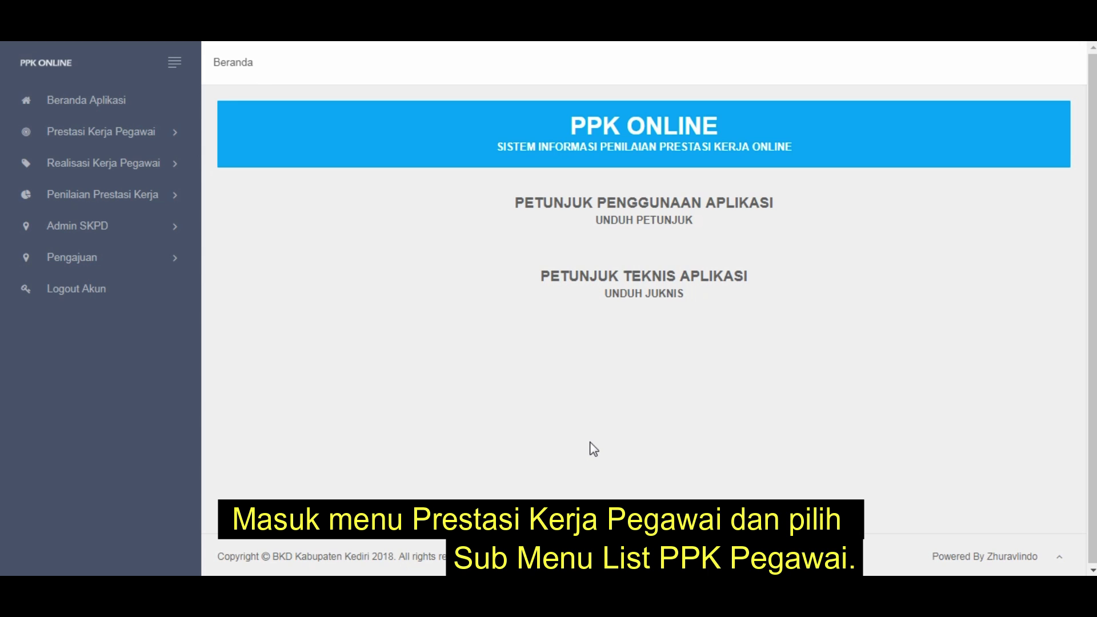
# Create a new PPK for the year 2018 in the List PPK Pegawai and acknowledge its creation.
pyautogui.click(115, 135)
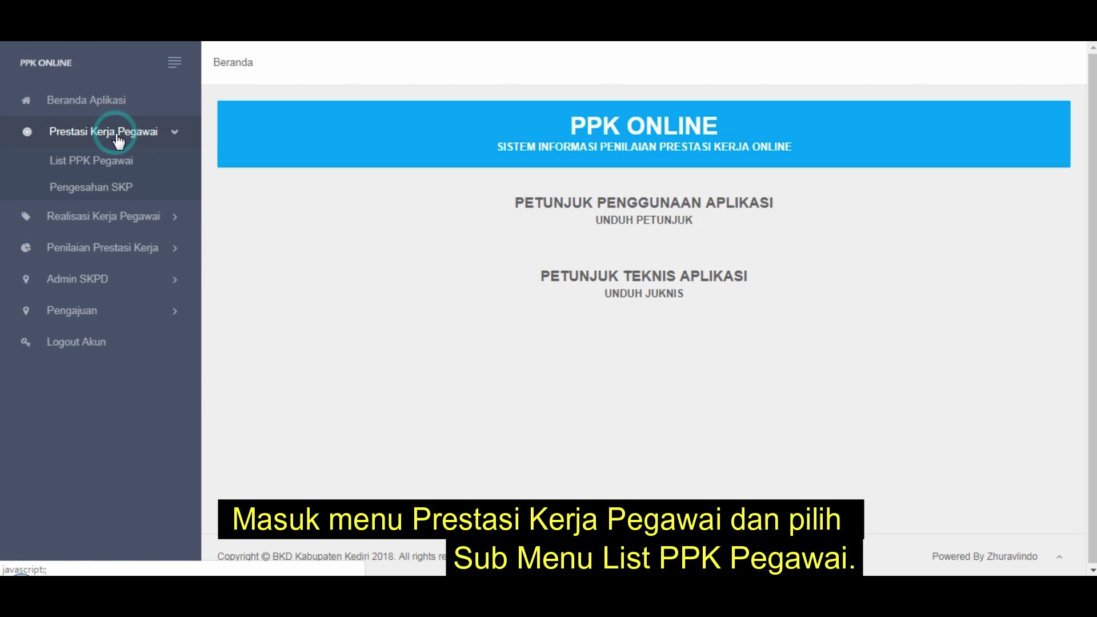
pyautogui.click(115, 162)
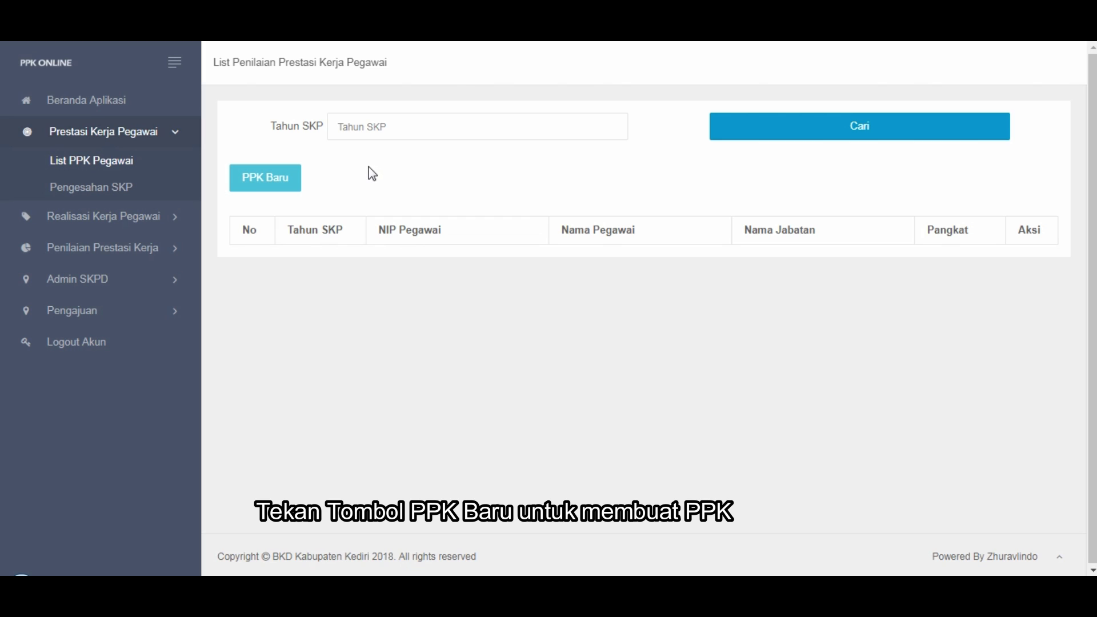
pyautogui.click(262, 181)
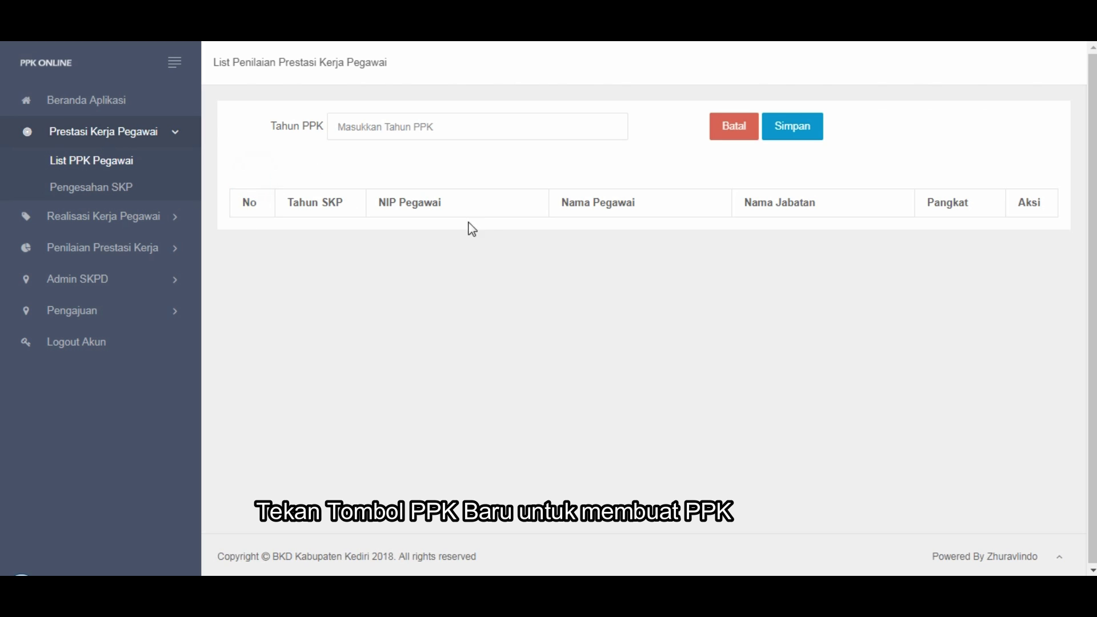
pyautogui.click(486, 134)
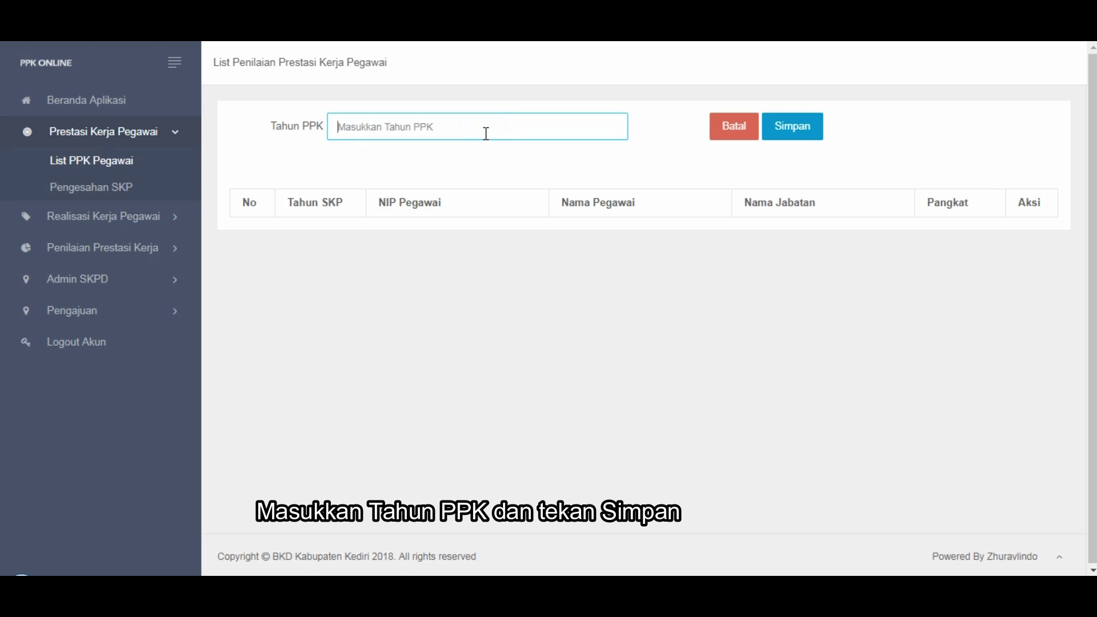
pyautogui.write('2018')
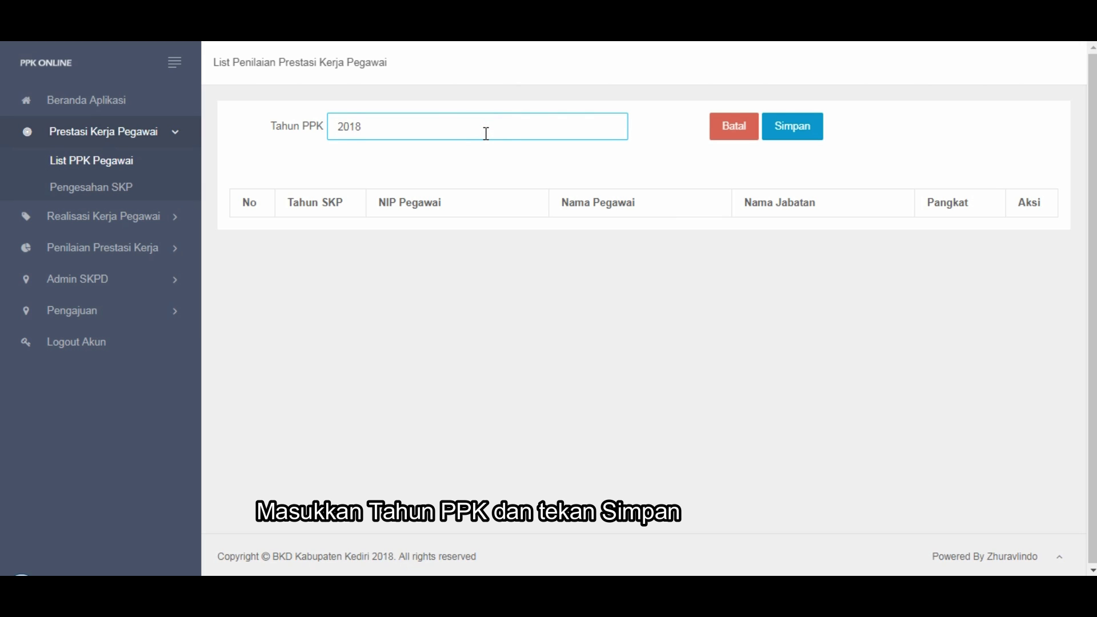
pyautogui.click(795, 136)
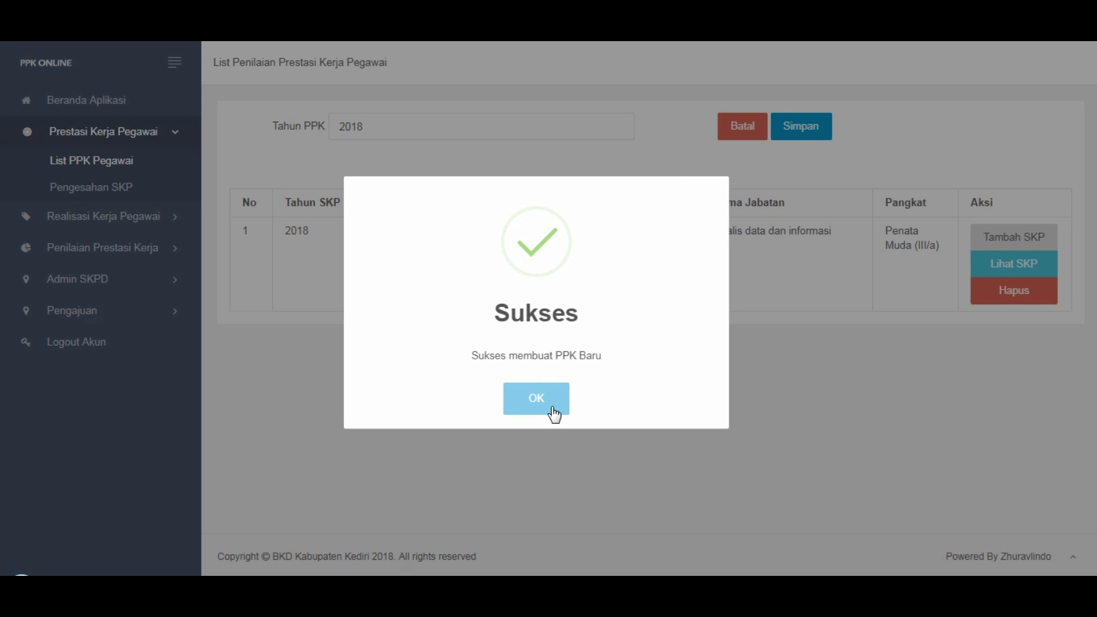
pyautogui.click(554, 412)
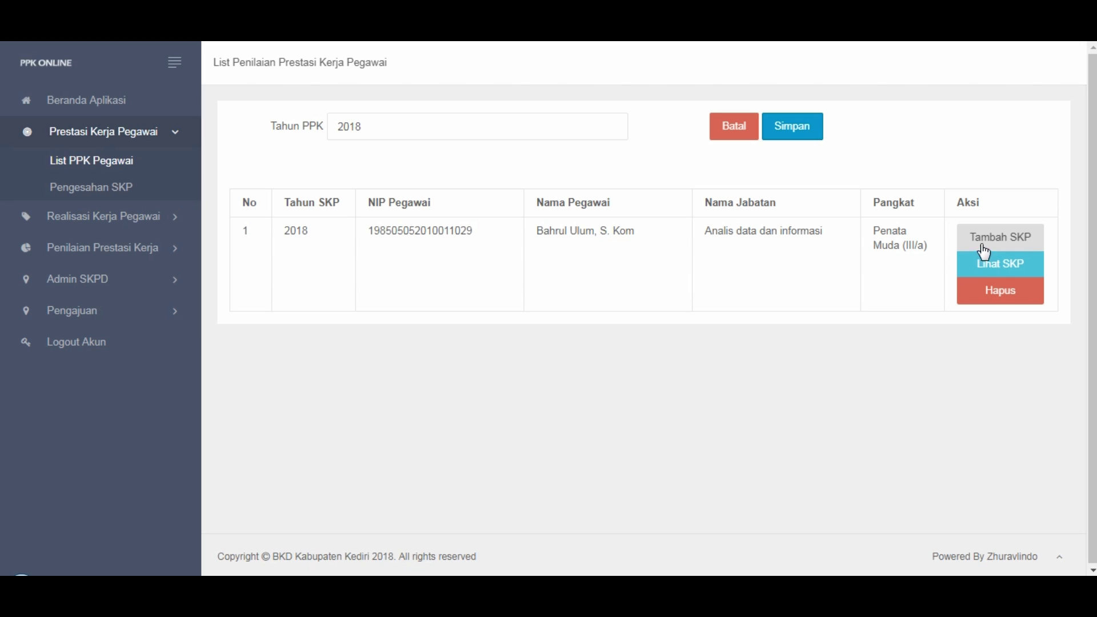
# Start a new SKP for the 2018 PPK with Januari as the starting month and Desember as the ending month.
pyautogui.click(1000, 263)
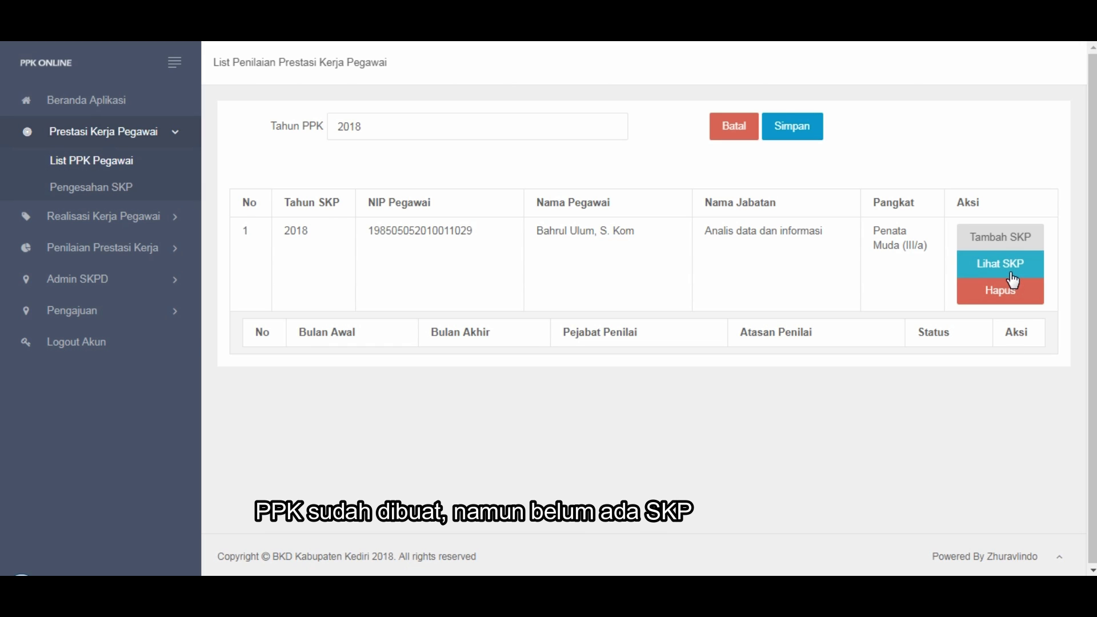
pyautogui.click(1004, 238)
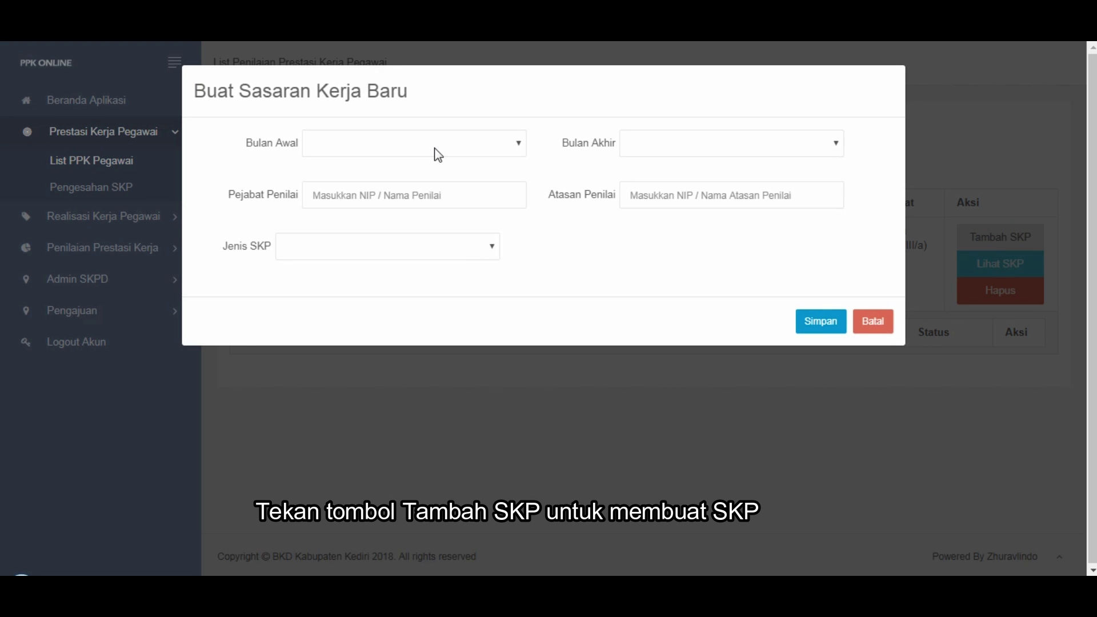
pyautogui.click(435, 148)
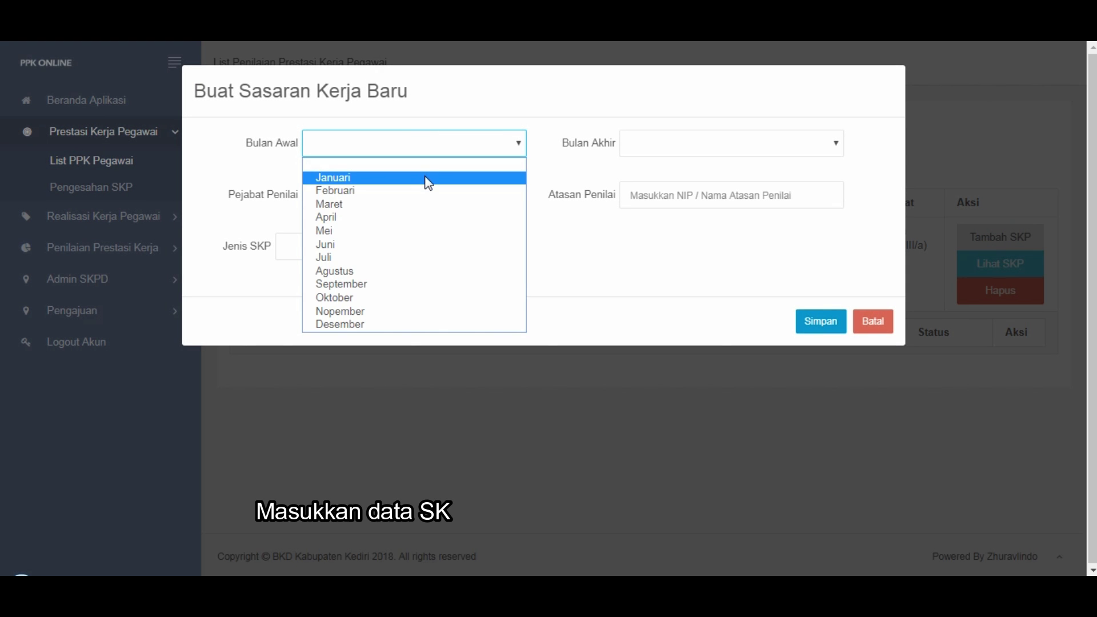
pyautogui.click(426, 179)
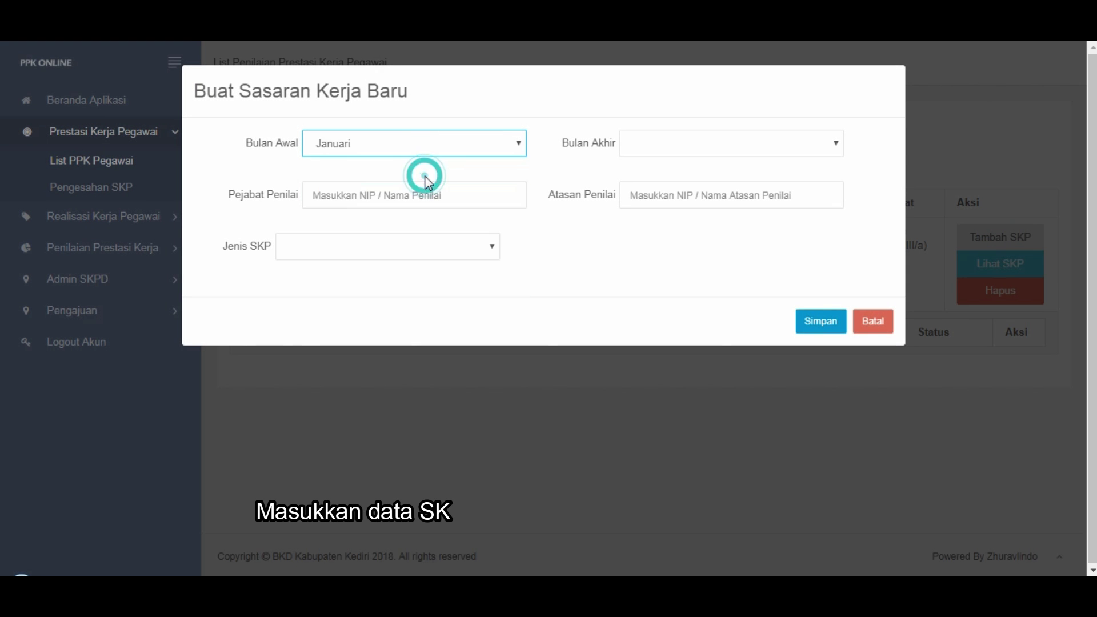
pyautogui.click(652, 144)
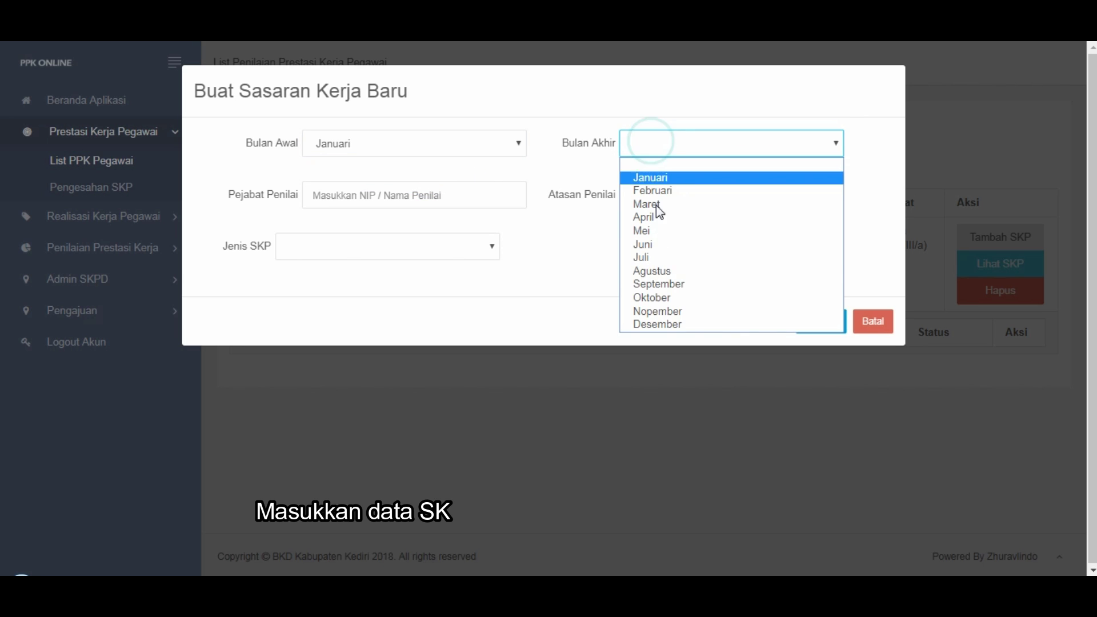
pyautogui.click(666, 322)
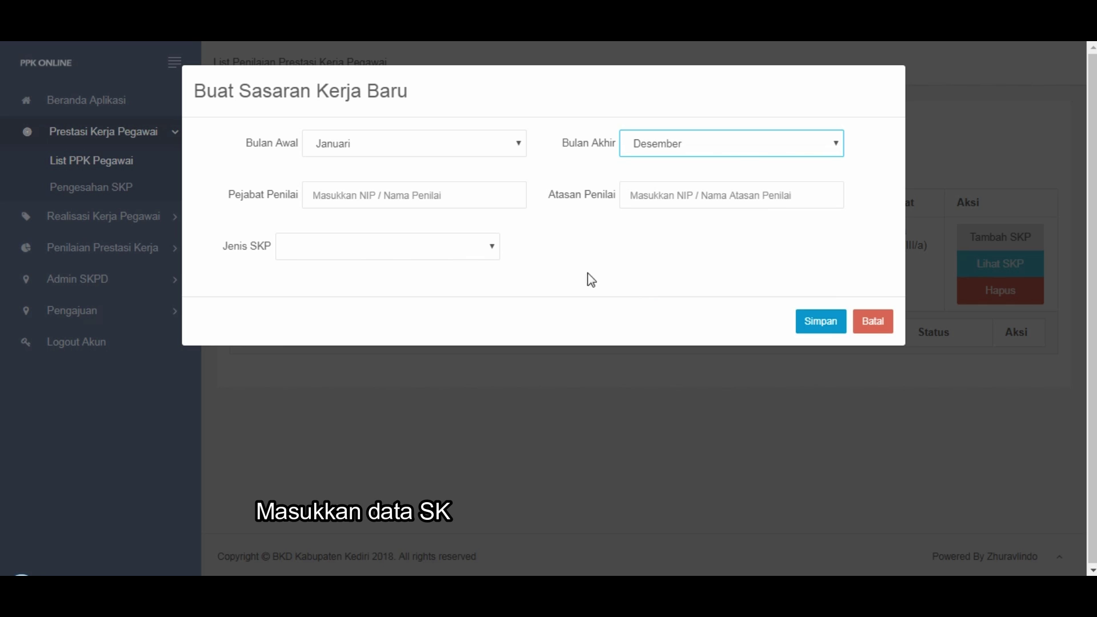
# Fill in the Pejabat Penilai and Atasan Penilai by searching each official's name and choosing the suggested match.
pyautogui.click(446, 201)
pyautogui.write('ongky')
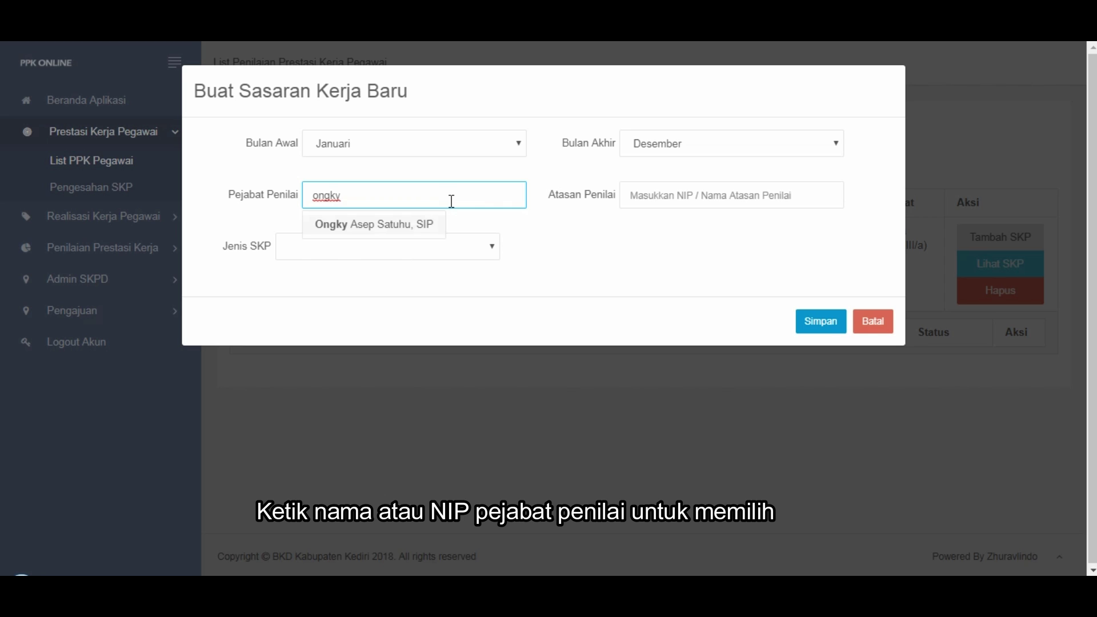
pyautogui.click(416, 225)
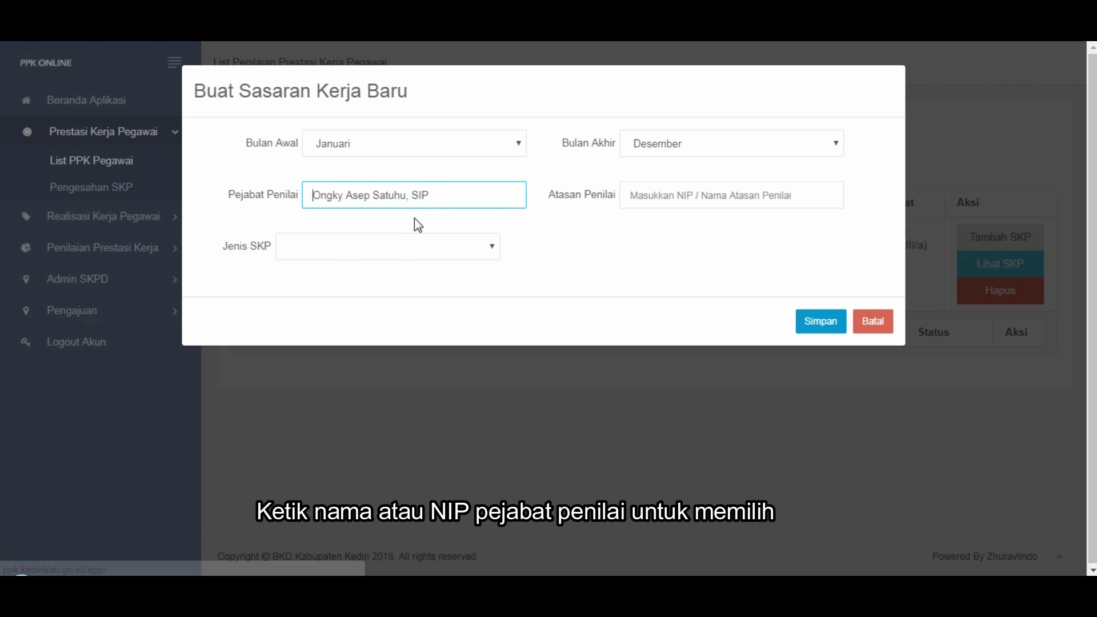
pyautogui.click(653, 187)
pyautogui.write('prenda')
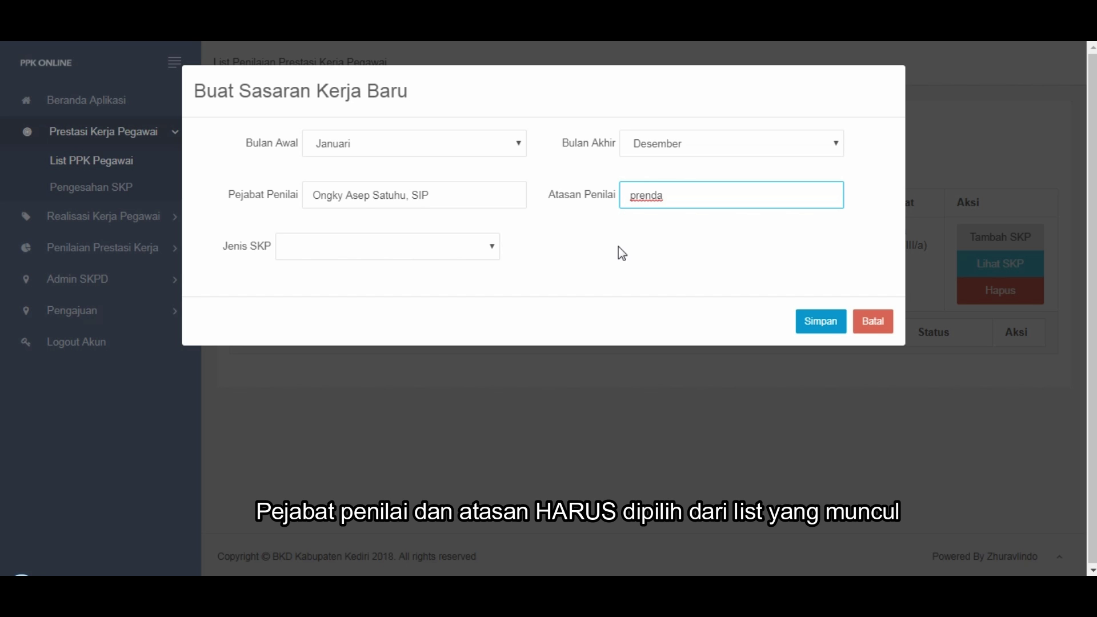
pyautogui.click(665, 224)
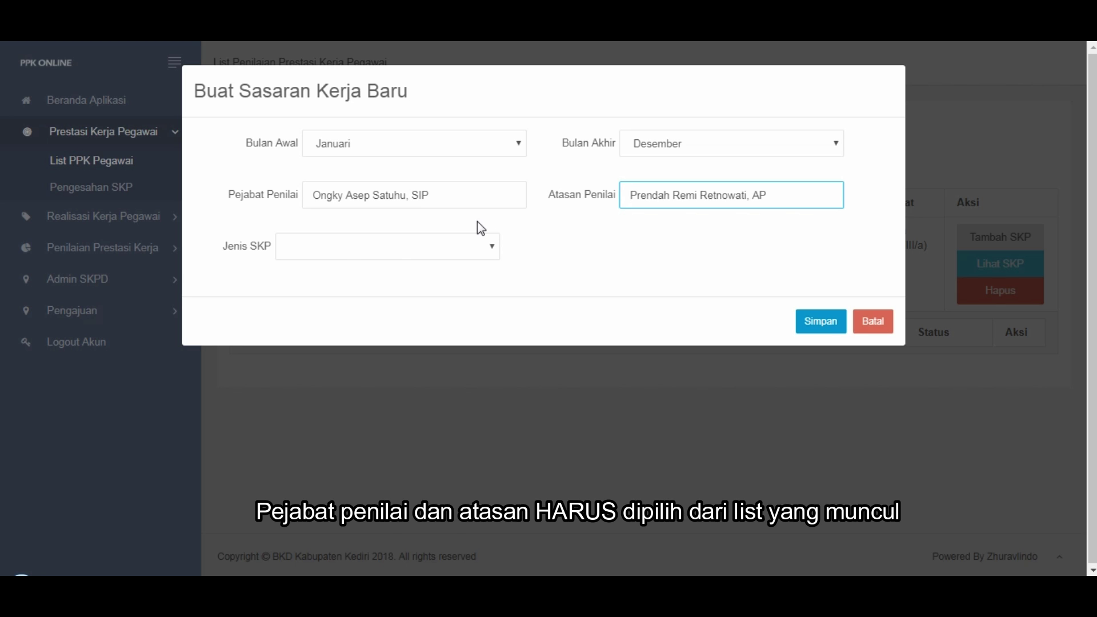
# Set the Jenis SKP to SKP Pegawai and save the new SKP.
pyautogui.click(485, 249)
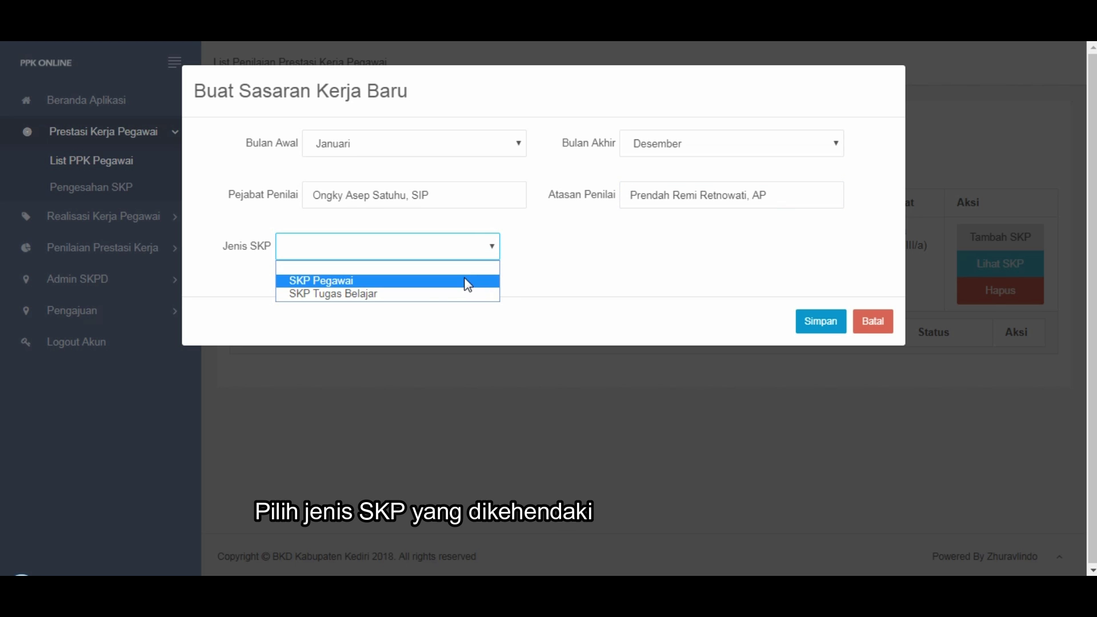
pyautogui.click(466, 281)
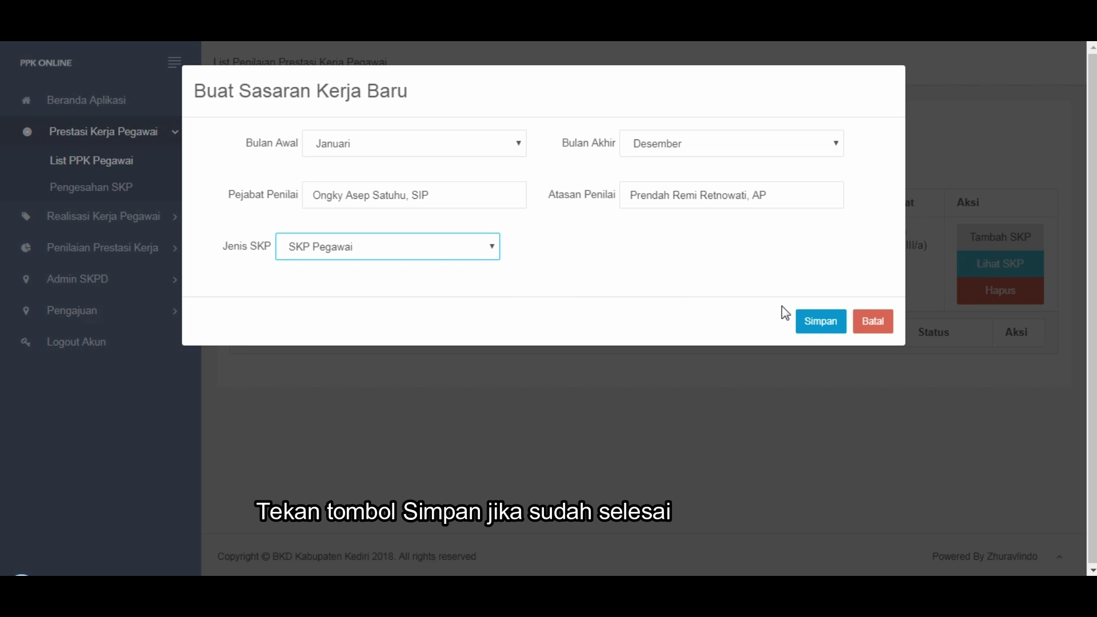
pyautogui.click(822, 320)
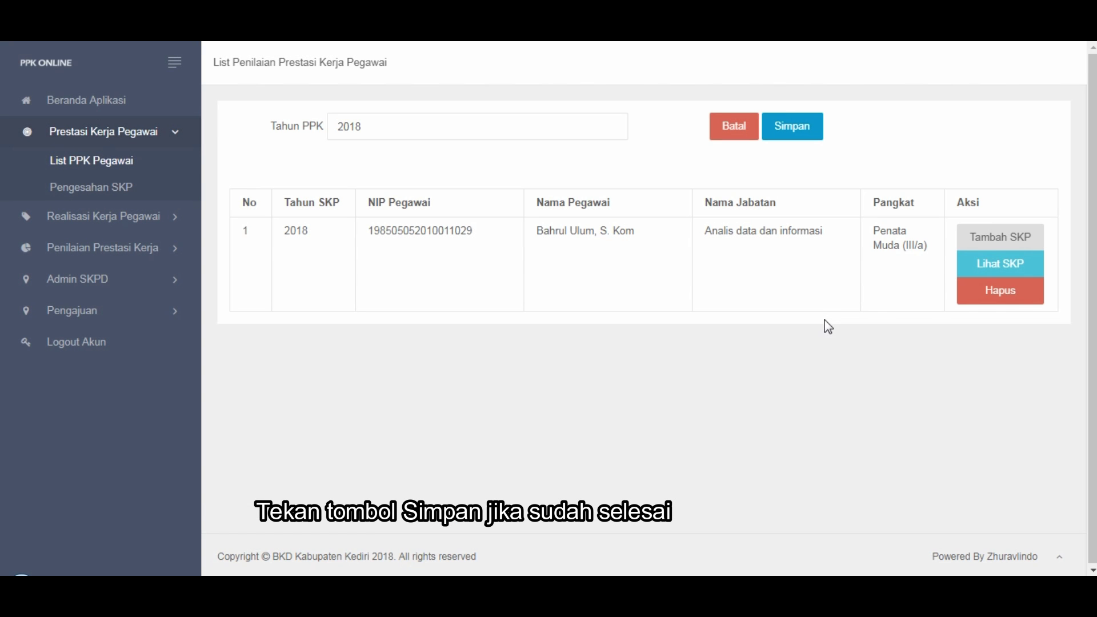
# Open the activity list of the Januari–Desember SKP and start a new activity named "Melakukan Survey Harga Pasar".
pyautogui.click(996, 267)
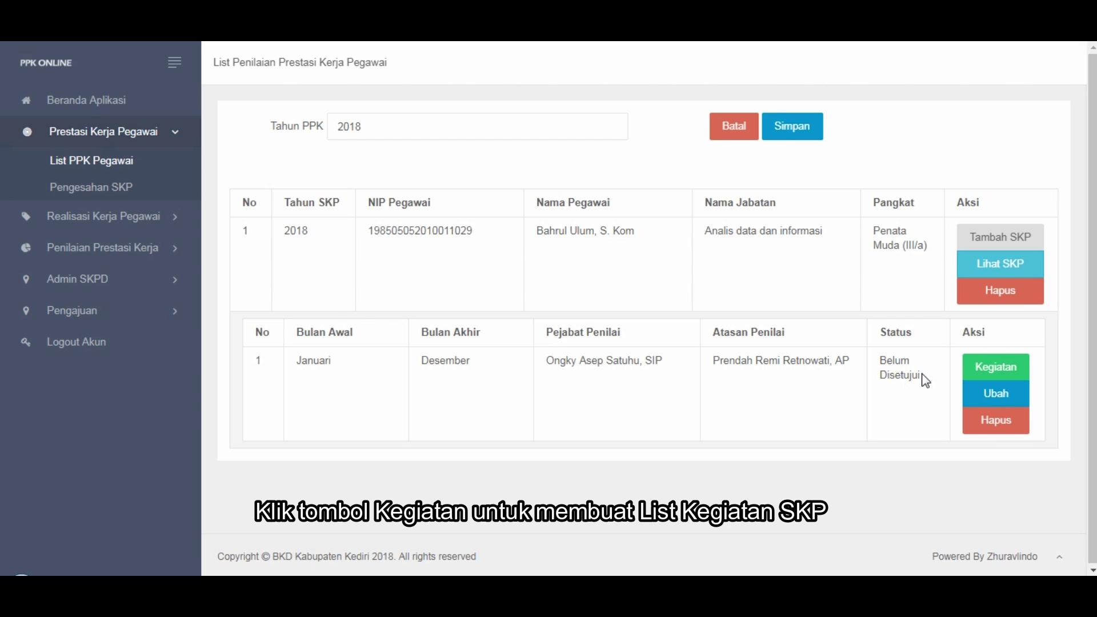
pyautogui.click(1005, 367)
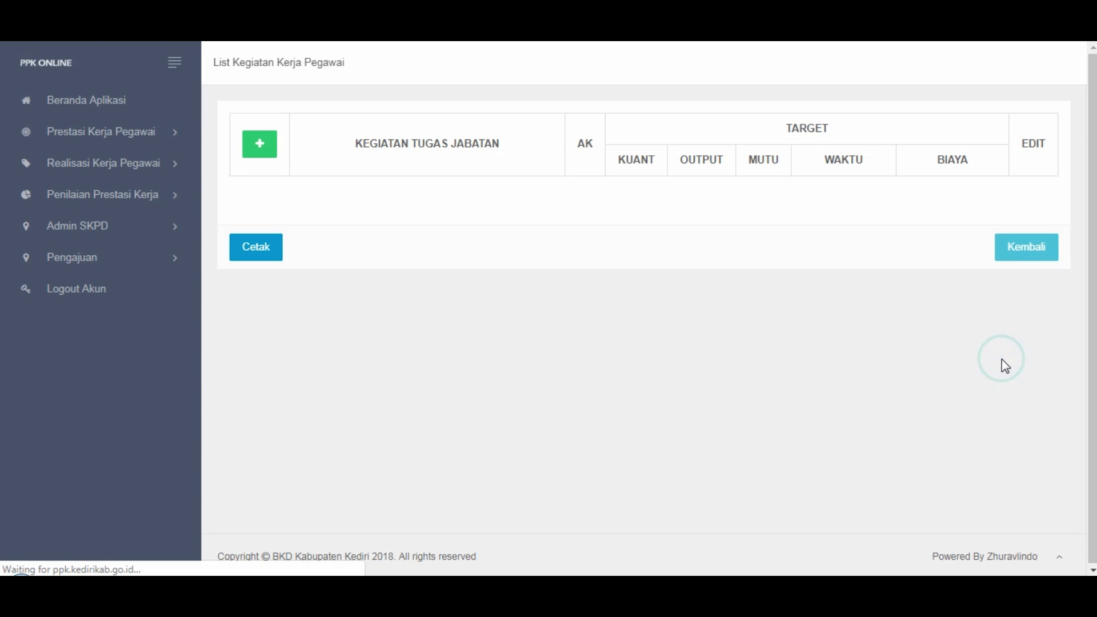
pyautogui.click(274, 155)
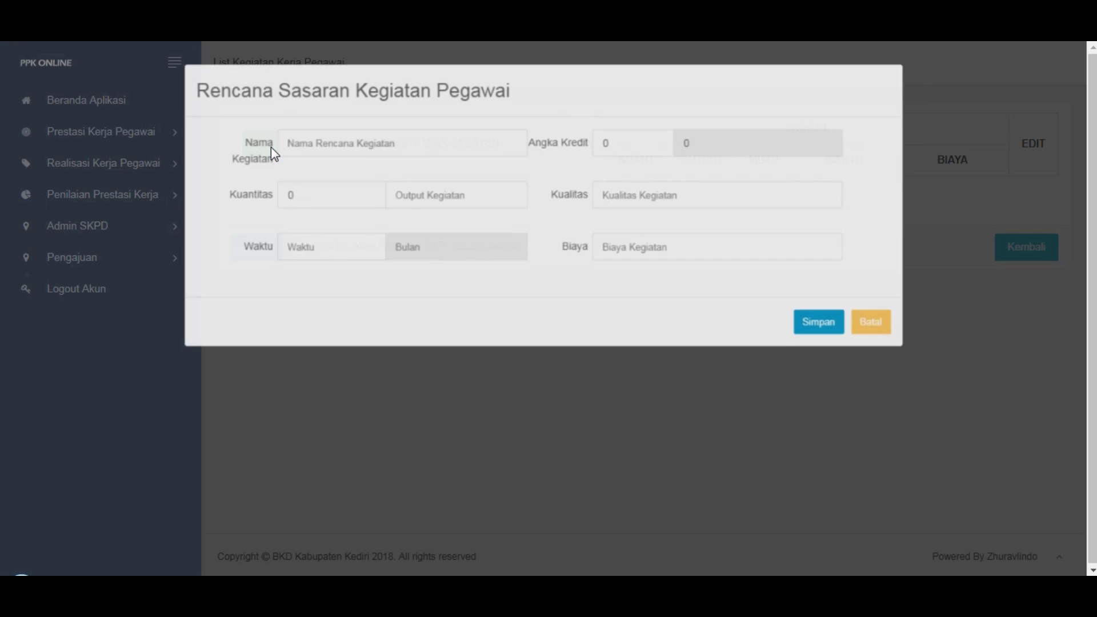
pyautogui.click(405, 145)
pyautogui.write('M')
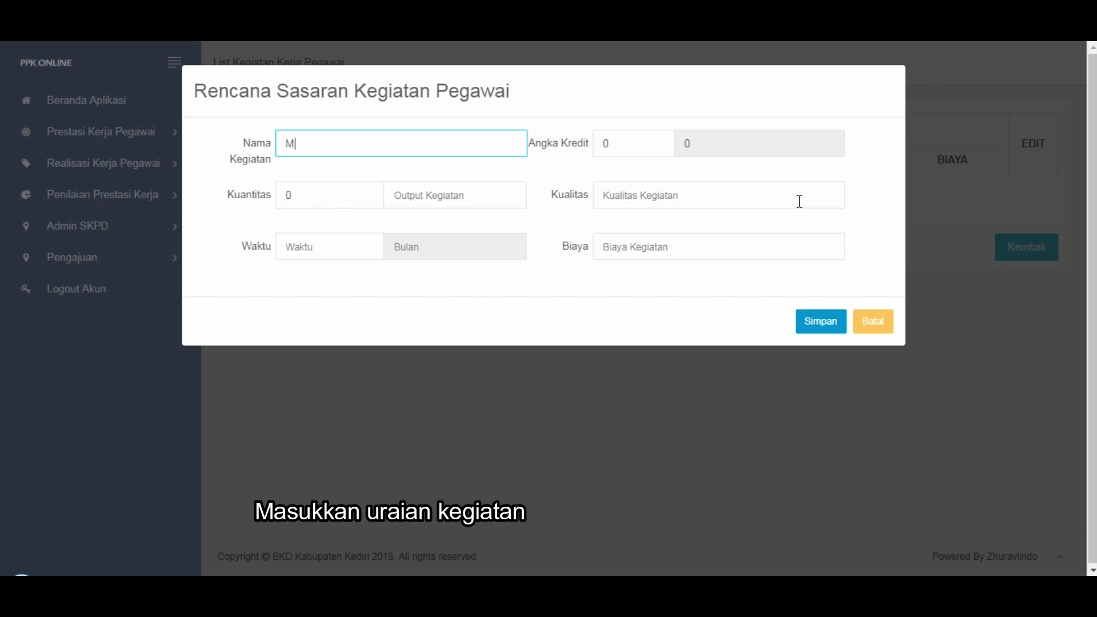
pyautogui.write('elakukan Surv')
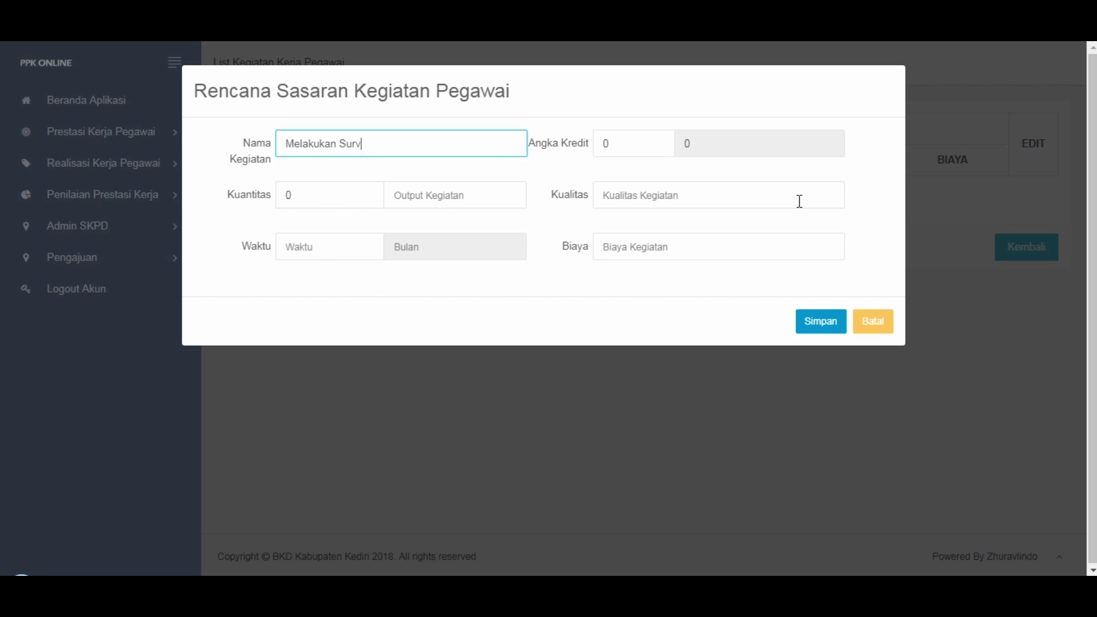
pyautogui.write('ey Harga Pasar')
# Set the activity's target quantity to 200 with "Kegiatan" as the output.
pyautogui.click(628, 146)
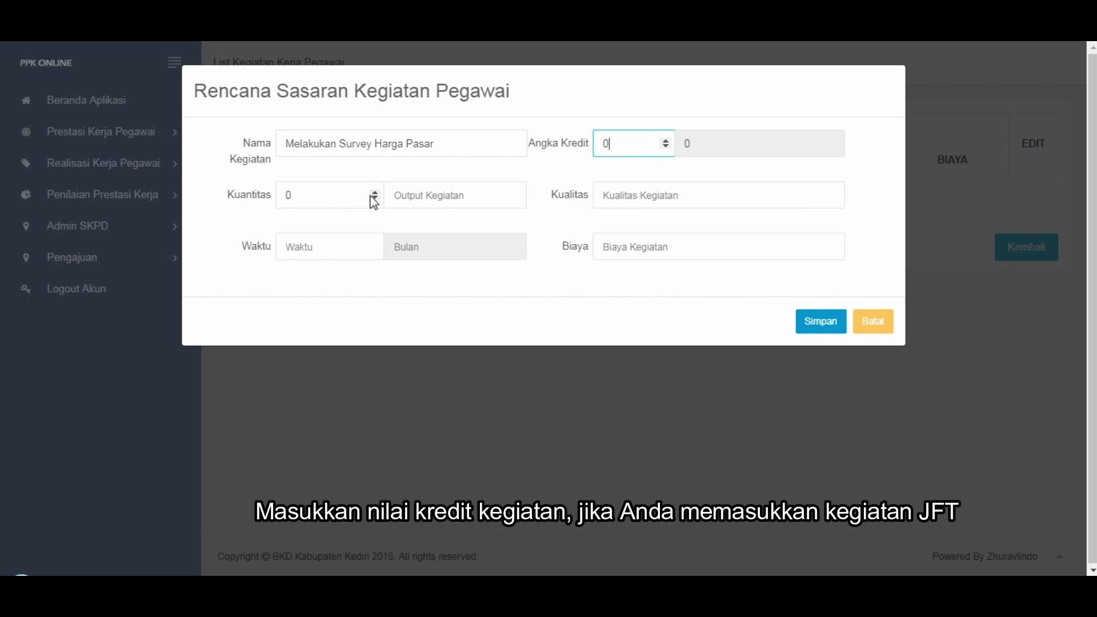
pyautogui.doubleClick(318, 192)
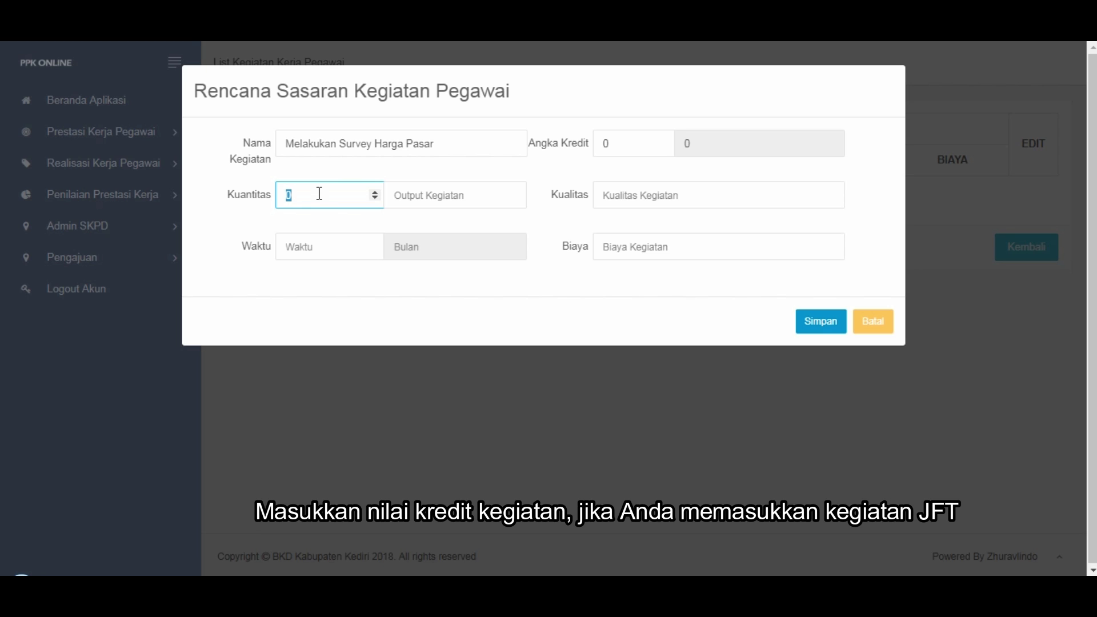
pyautogui.write('200')
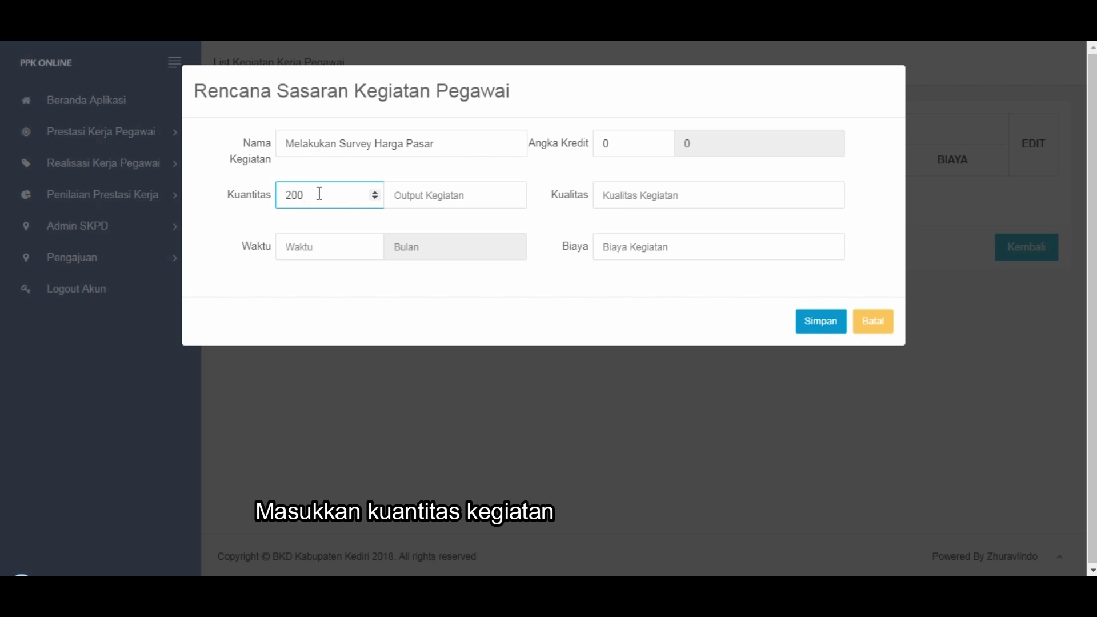
pyautogui.click(406, 195)
pyautogui.write('Ke')
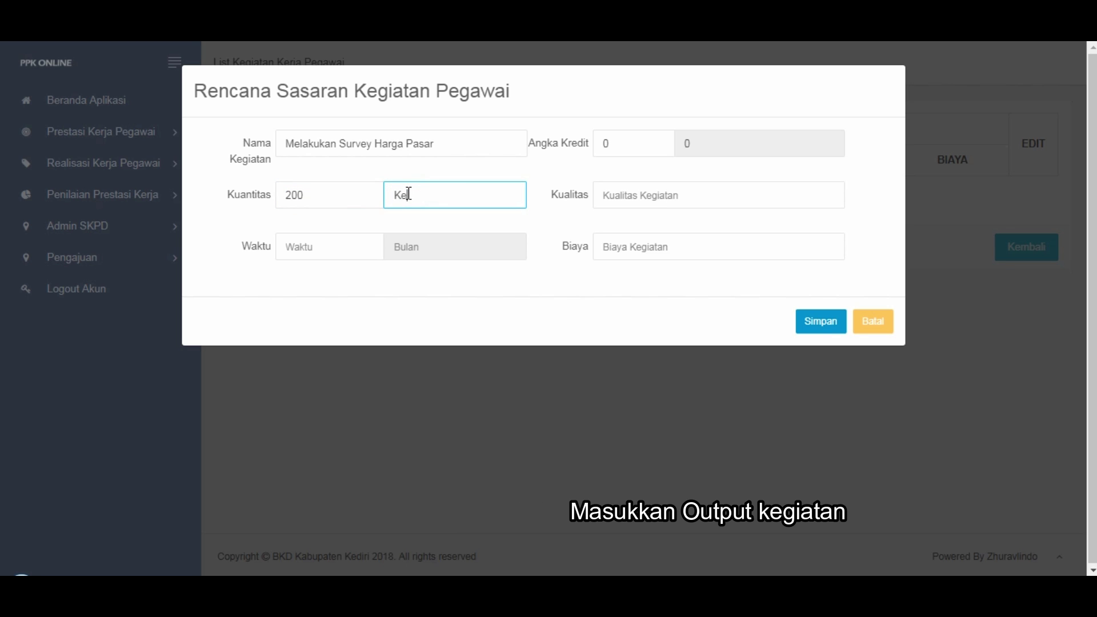
pyautogui.write('giatan')
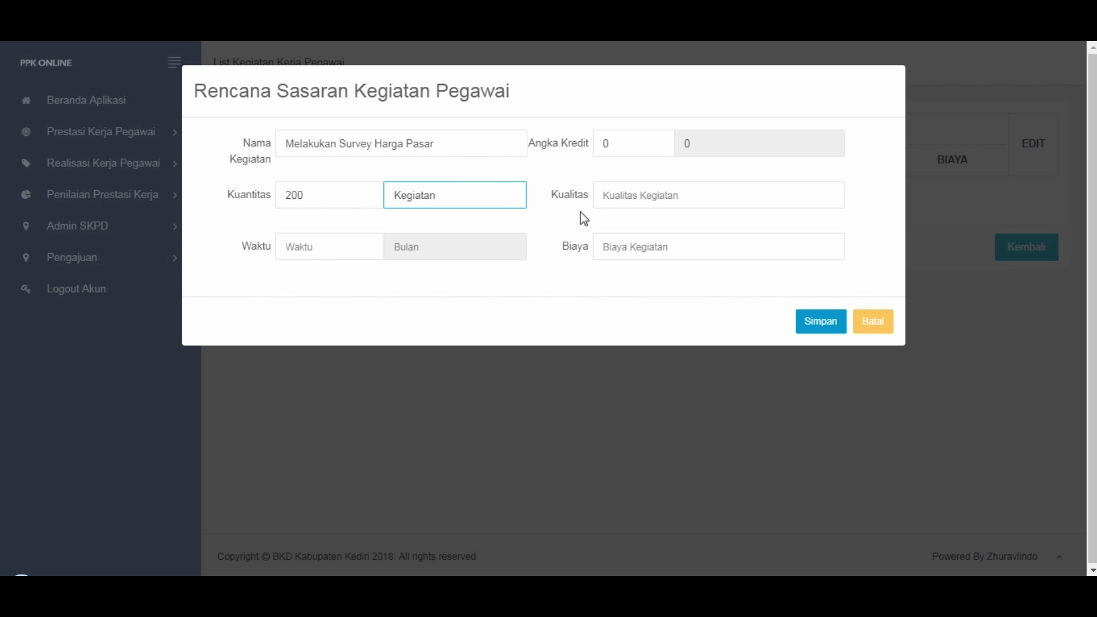
# Set the activity's Kualitas to 100, Waktu to 12 months and Biaya to 0, and save it.
pyautogui.click(634, 192)
pyautogui.write('100')
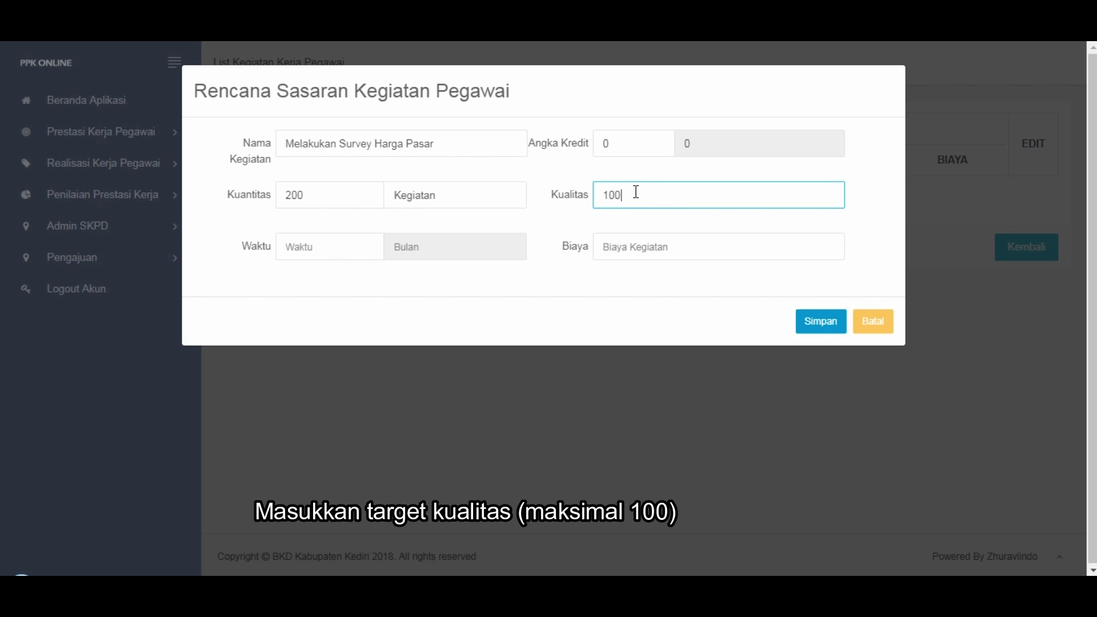
pyautogui.click(327, 248)
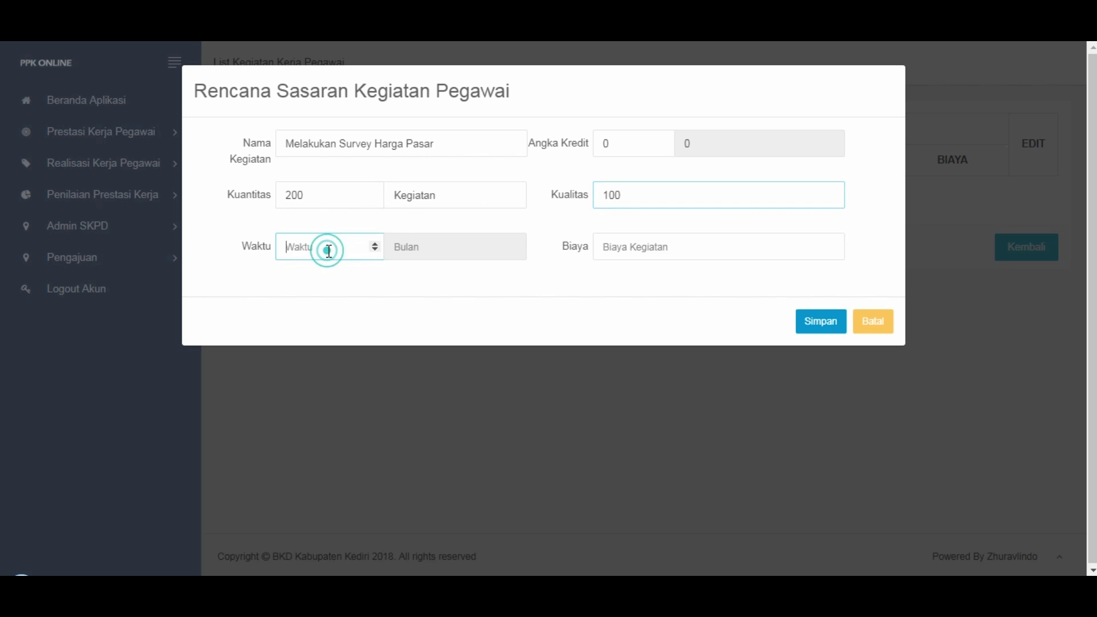
pyautogui.write('12')
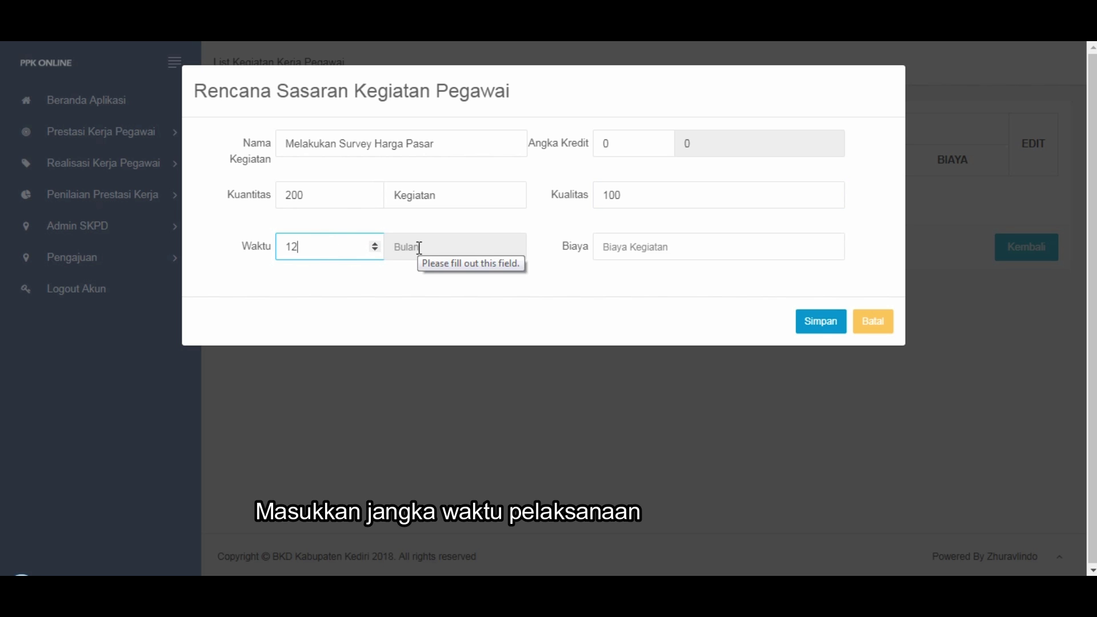
pyautogui.click(663, 245)
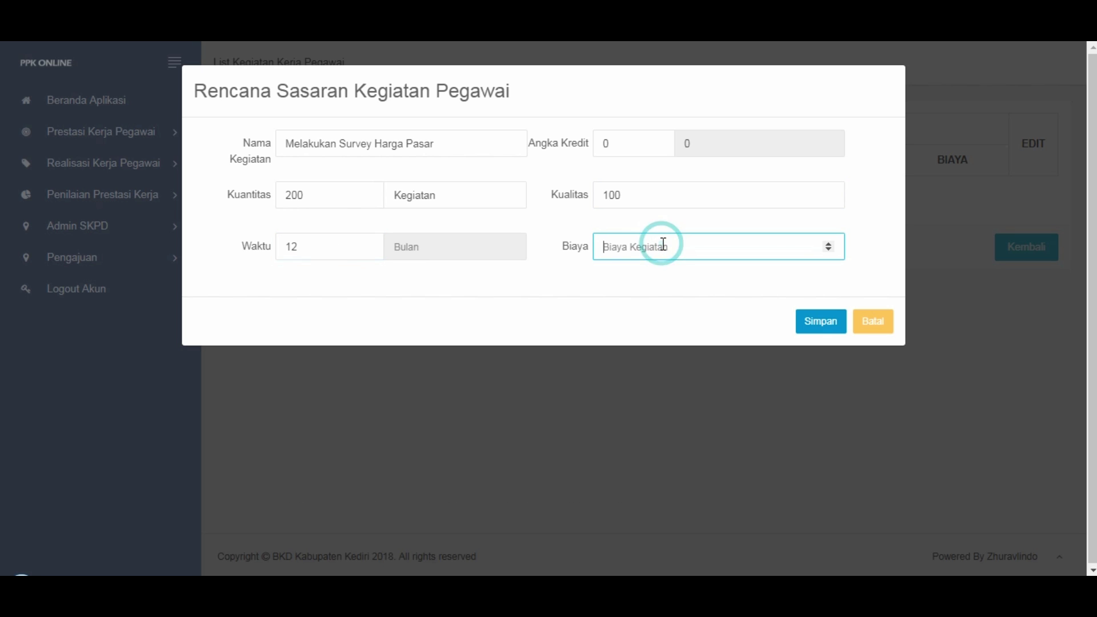
pyautogui.write('0')
pyautogui.click(803, 318)
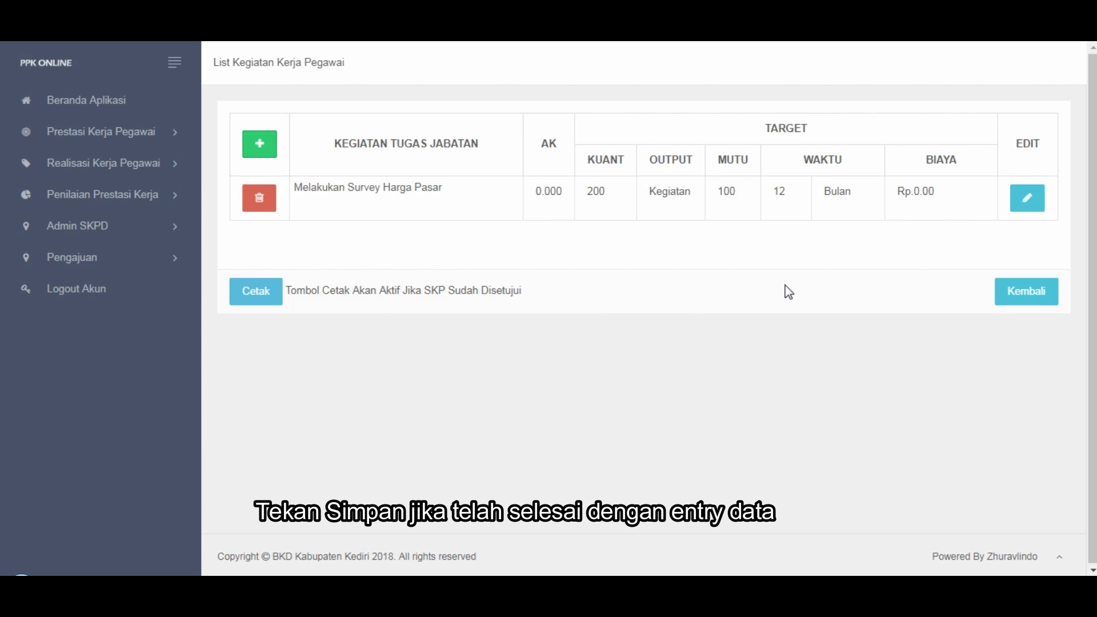
# Start a second activity named "Membuat laporan perubahan harga tiap bulan".
pyautogui.click(258, 149)
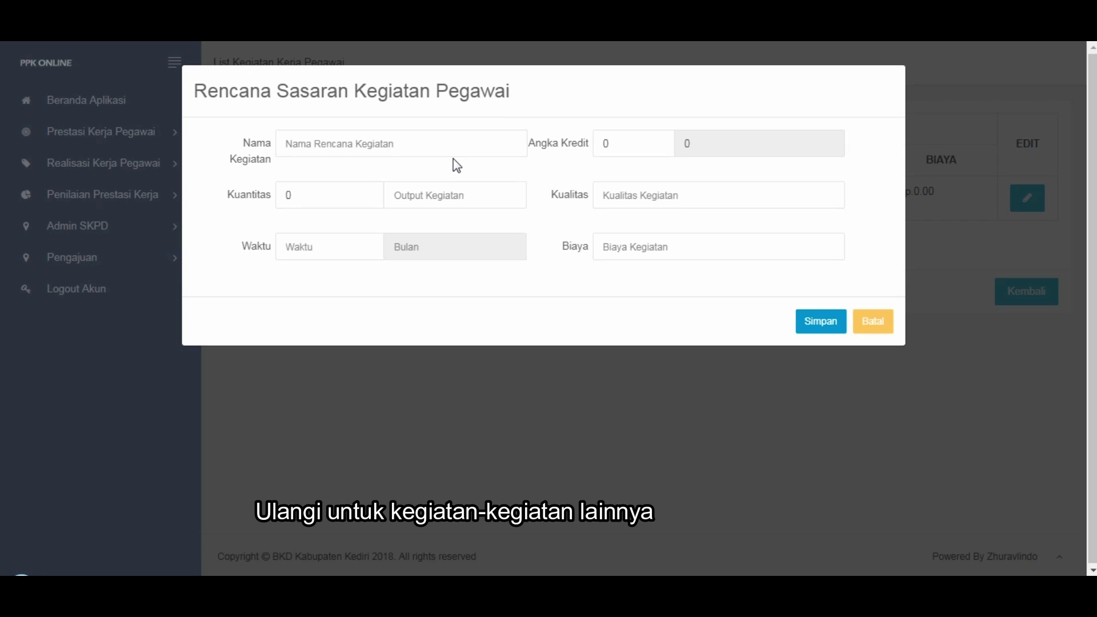
pyautogui.click(450, 143)
pyautogui.write('Membua')
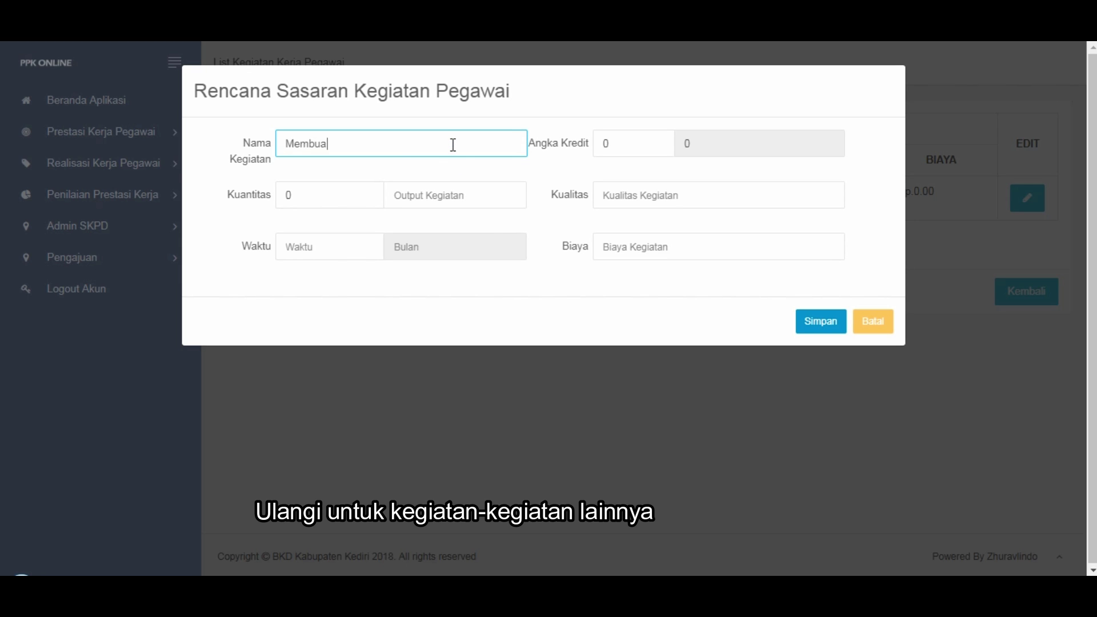
pyautogui.write('t lapora')
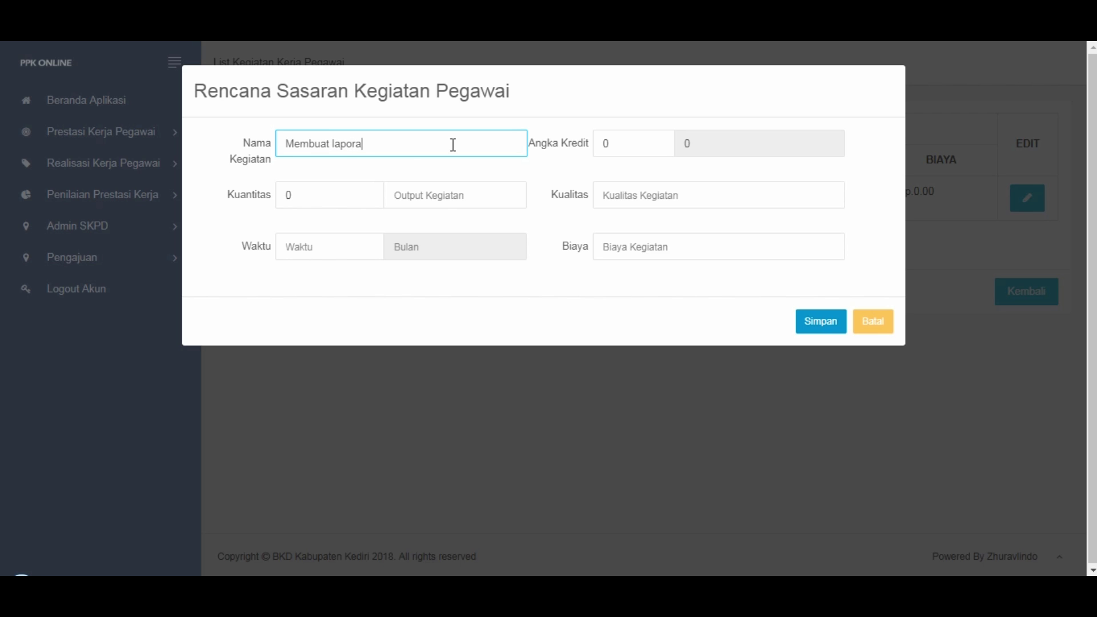
pyautogui.write('n perubahan harga tiap bulan')
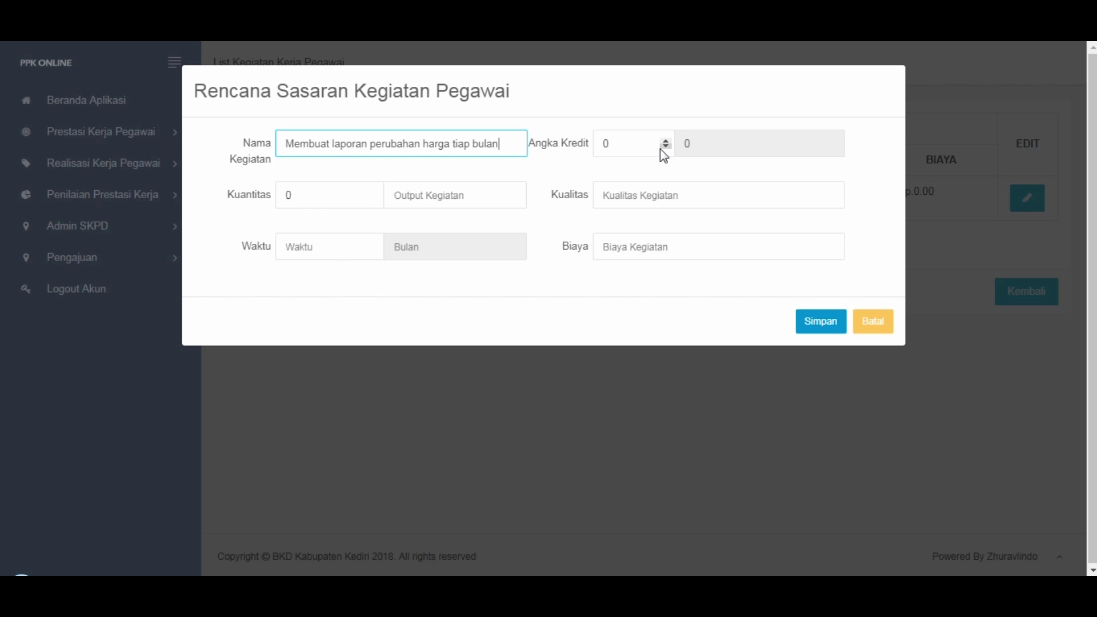
# Set the report activity's Kuantitas to 12, Kualitas to 100, Waktu to 12 months and Biaya to 0, and save it.
pyautogui.click(301, 197)
pyautogui.press('BackSpace')
pyautogui.write('12')
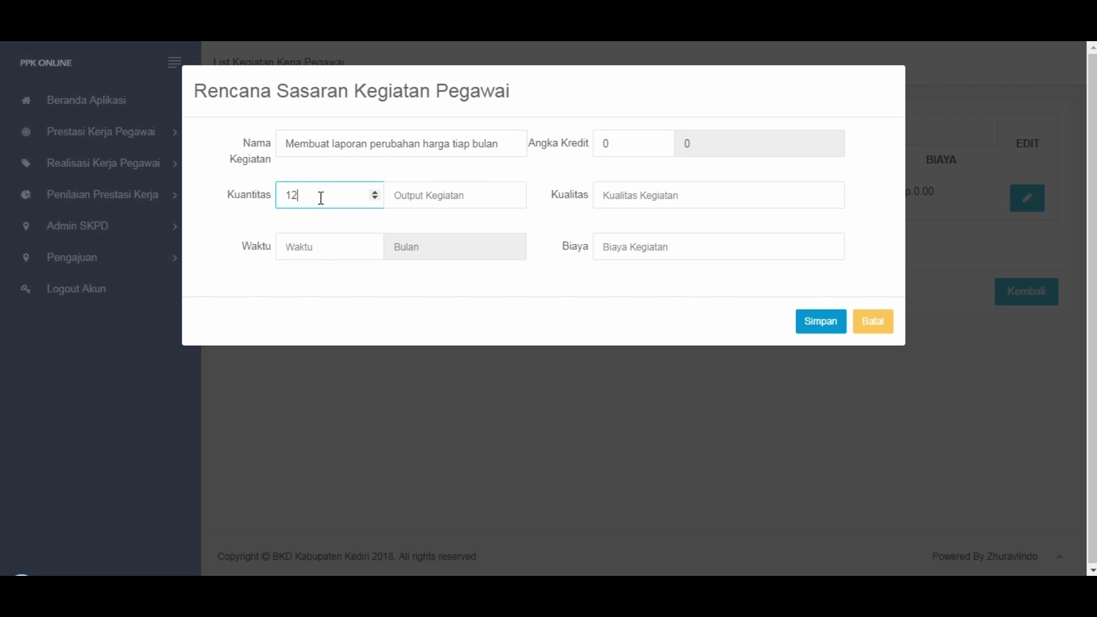
pyautogui.click(442, 191)
pyautogui.click(635, 204)
pyautogui.write('100')
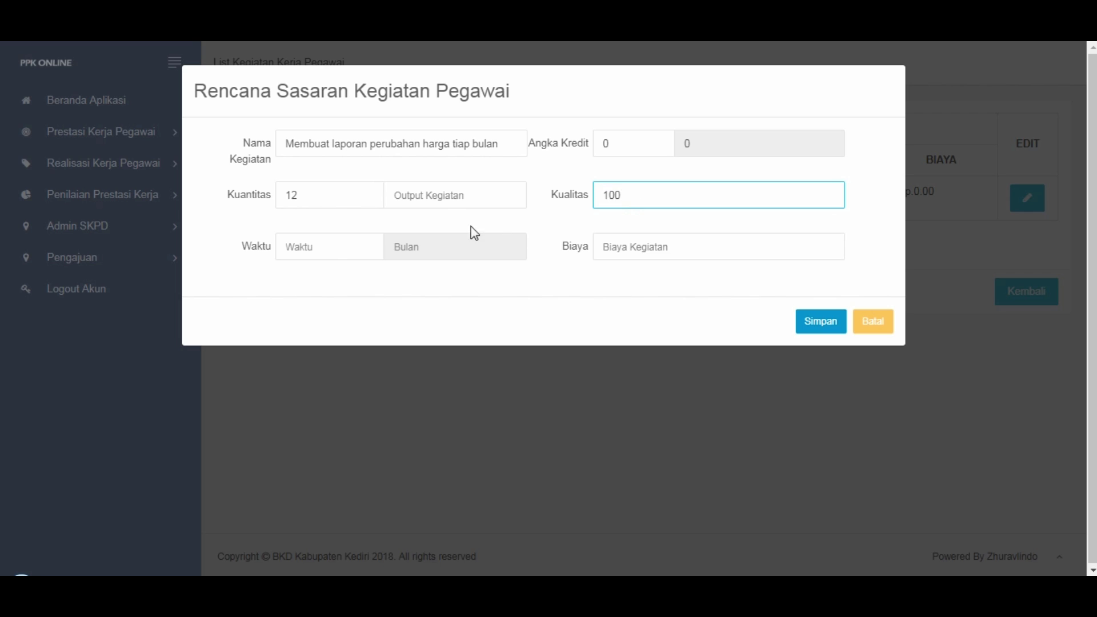
pyautogui.click(329, 245)
pyautogui.write('12')
pyautogui.click(618, 250)
pyautogui.write('0')
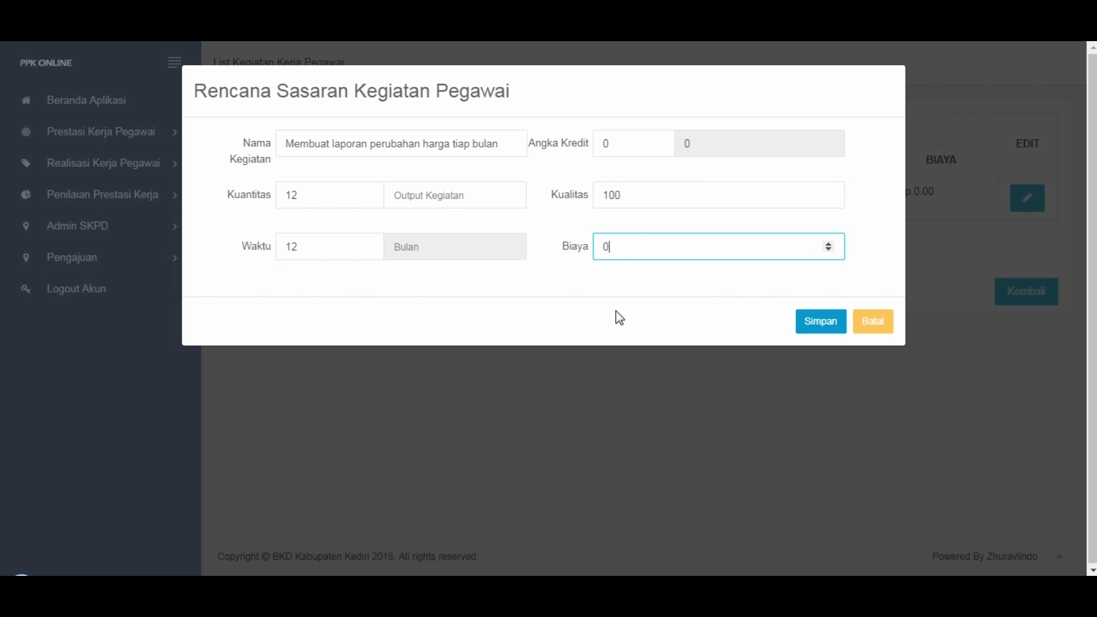
pyautogui.click(811, 327)
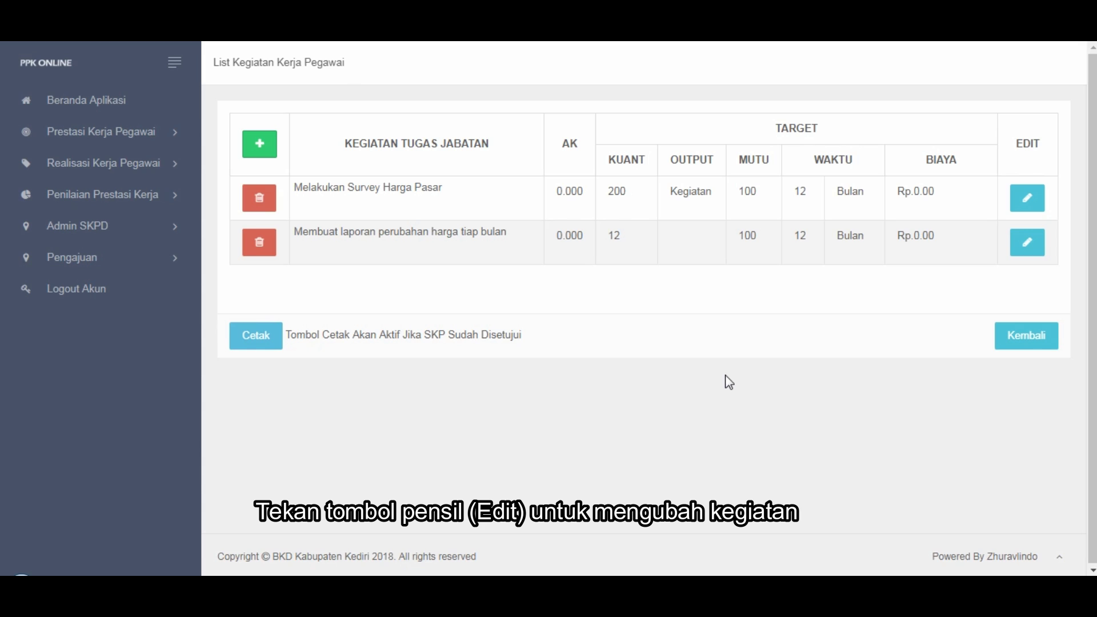
# Edit the activity "Membuat laporan perubahan harga tiap bulan" to set its output to "Laporan", and save the change.
pyautogui.click(1027, 254)
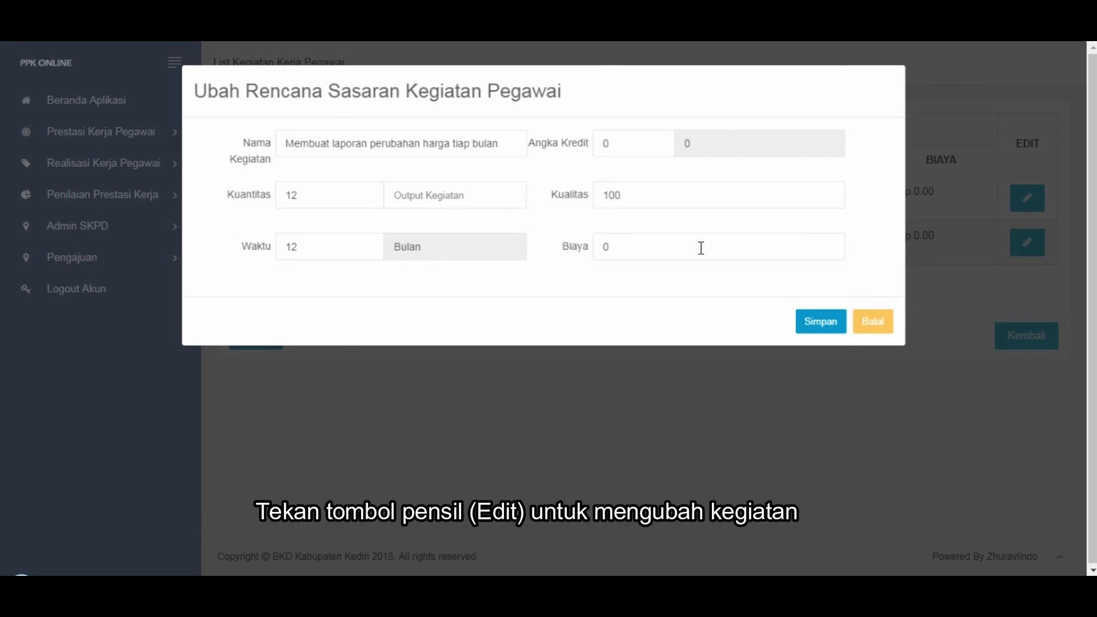
pyautogui.click(448, 197)
pyautogui.write('Lap')
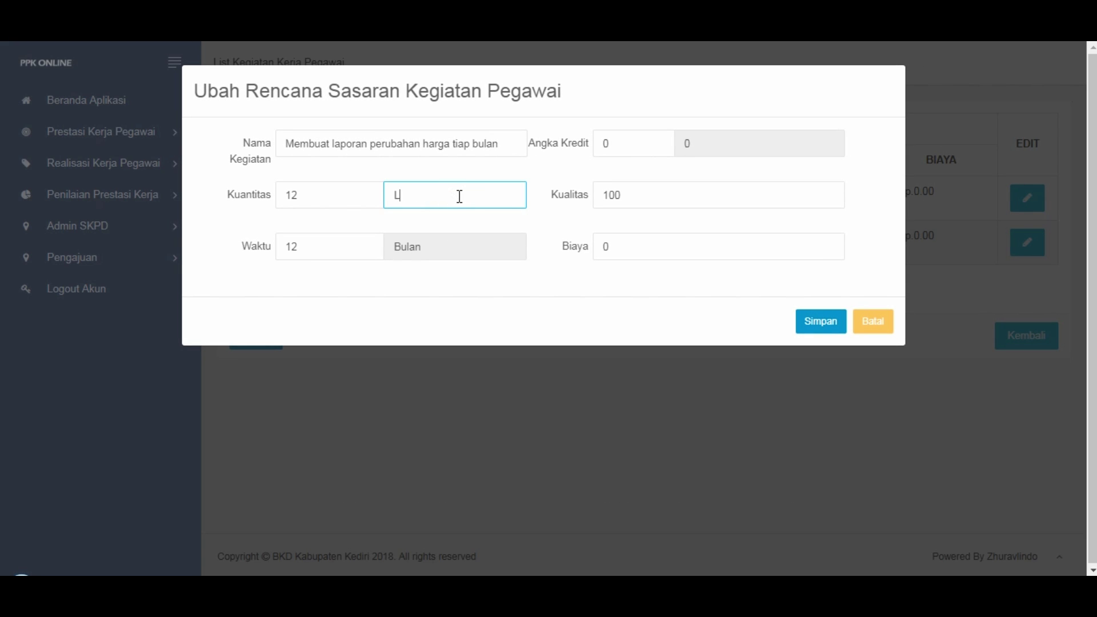
pyautogui.write('oran')
pyautogui.click(817, 326)
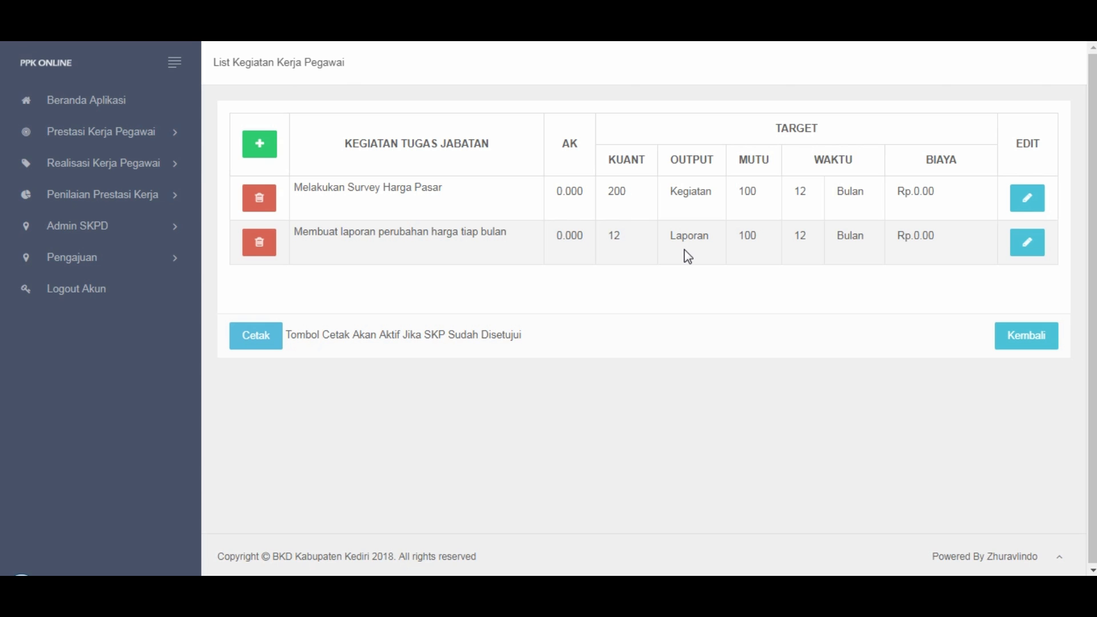
# Start a new activity named "Memungut premi kios".
pyautogui.click(273, 148)
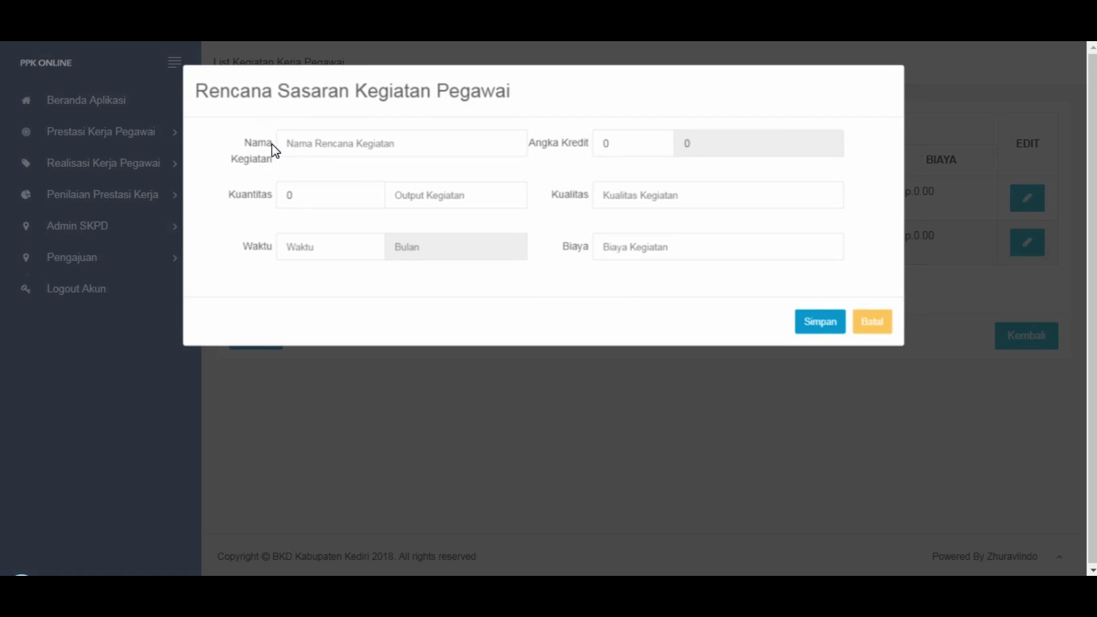
pyautogui.click(321, 154)
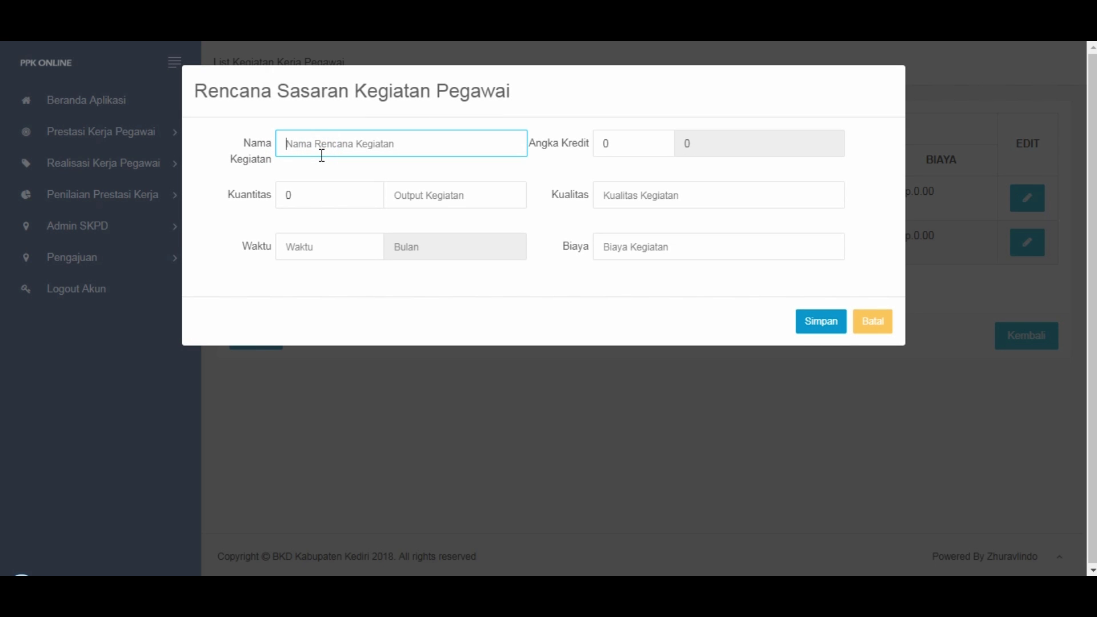
pyautogui.write('Memungut premi kios')
# Set the target quantity of "Memungut premi kios" to 1000 with "Kios" as the output.
pyautogui.click(302, 187)
pyautogui.doubleClick(303, 187)
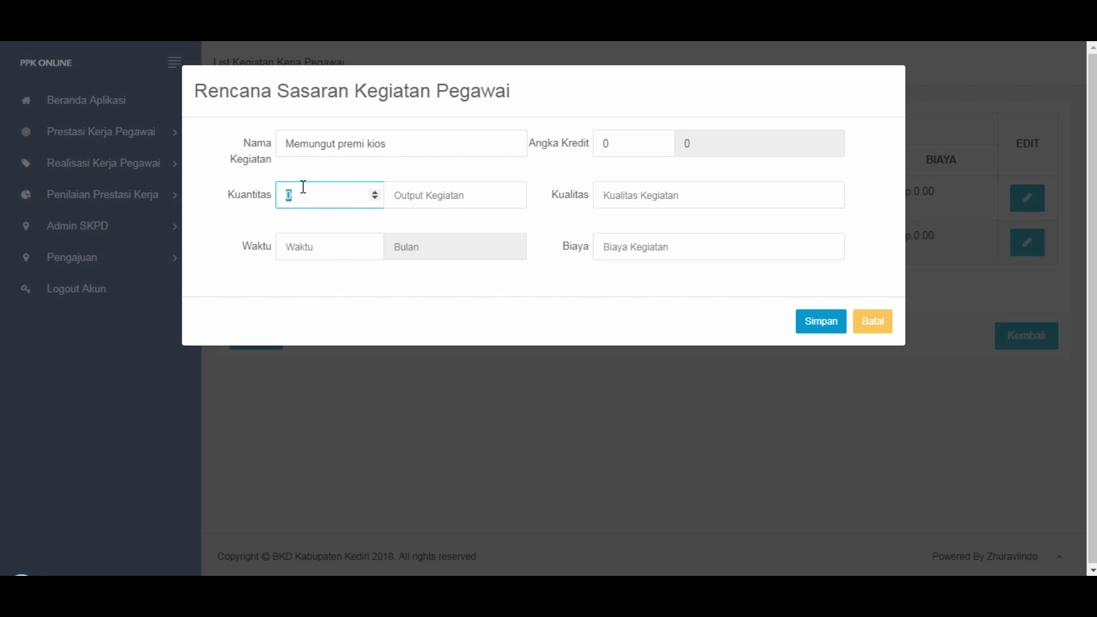
pyautogui.write('100')
pyautogui.click(403, 196)
pyautogui.write('L')
pyautogui.press('BackSpace')
pyautogui.press('BackSpace')
pyautogui.write('Kios')
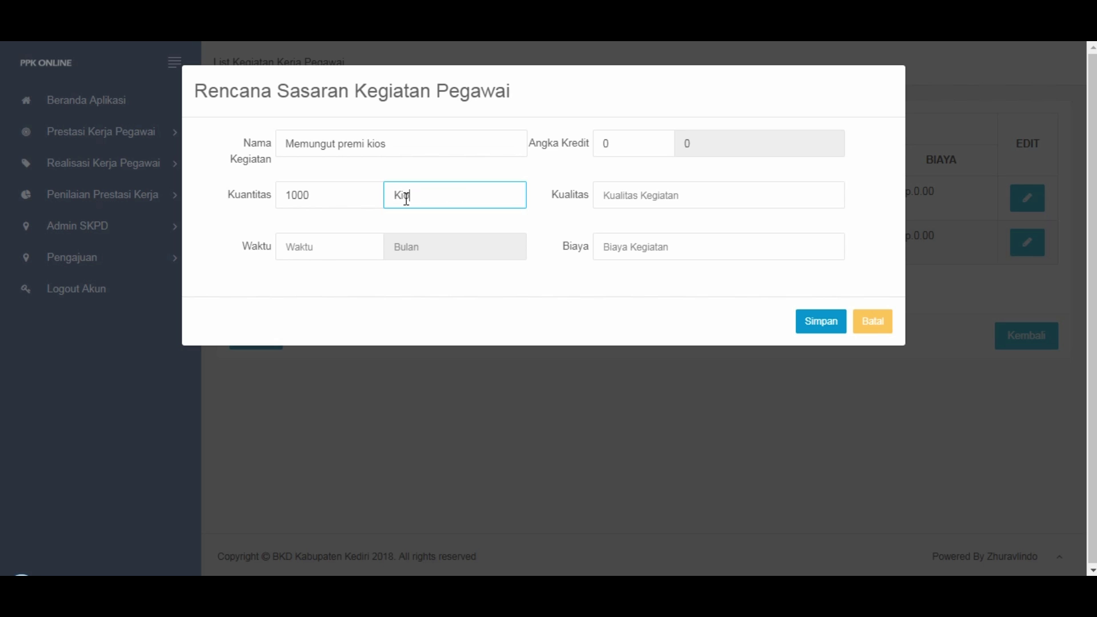
# Give "Memungut premi kios" a Kualitas of 100, a Waktu of 12 months and a Biaya of 0, and save it.
pyautogui.click(648, 201)
pyautogui.write('100')
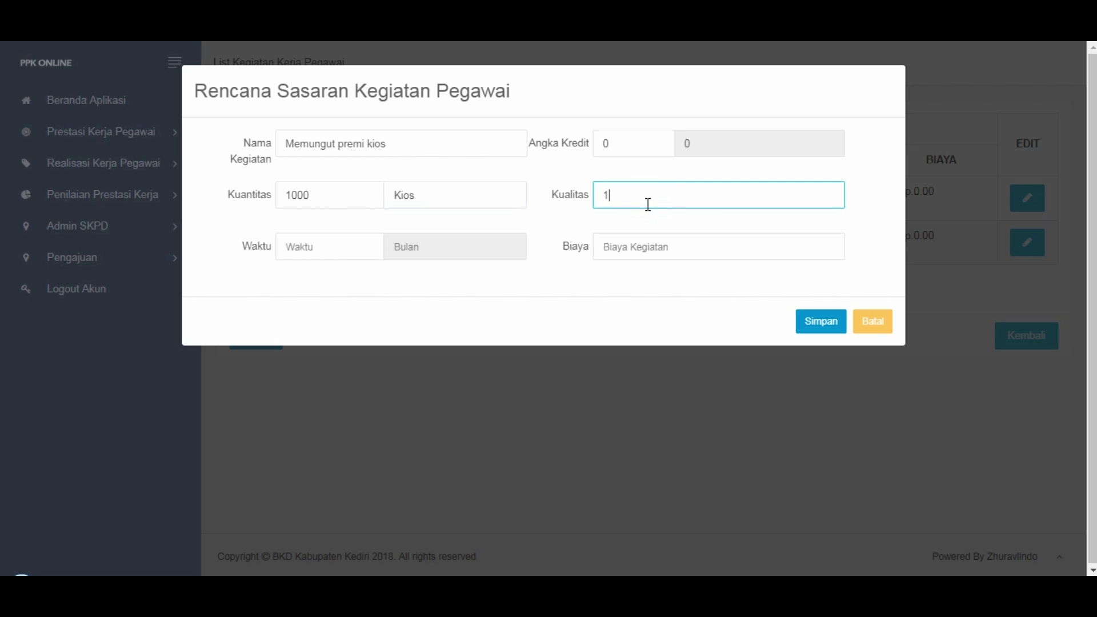
pyautogui.click(293, 243)
pyautogui.write('12')
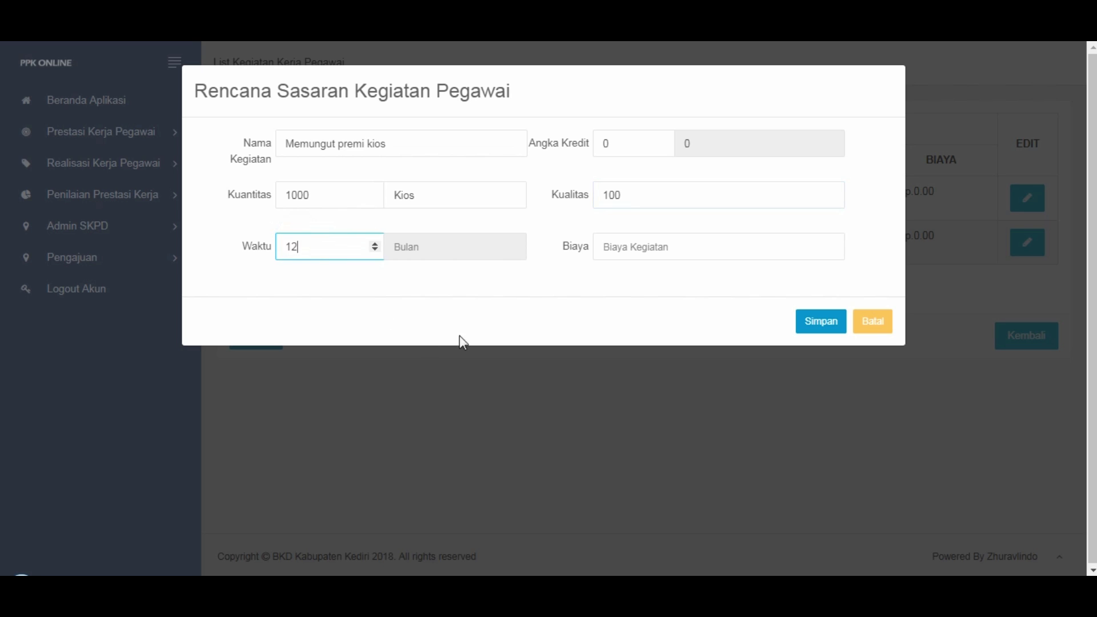
pyautogui.click(632, 248)
pyautogui.write('0')
pyautogui.click(828, 322)
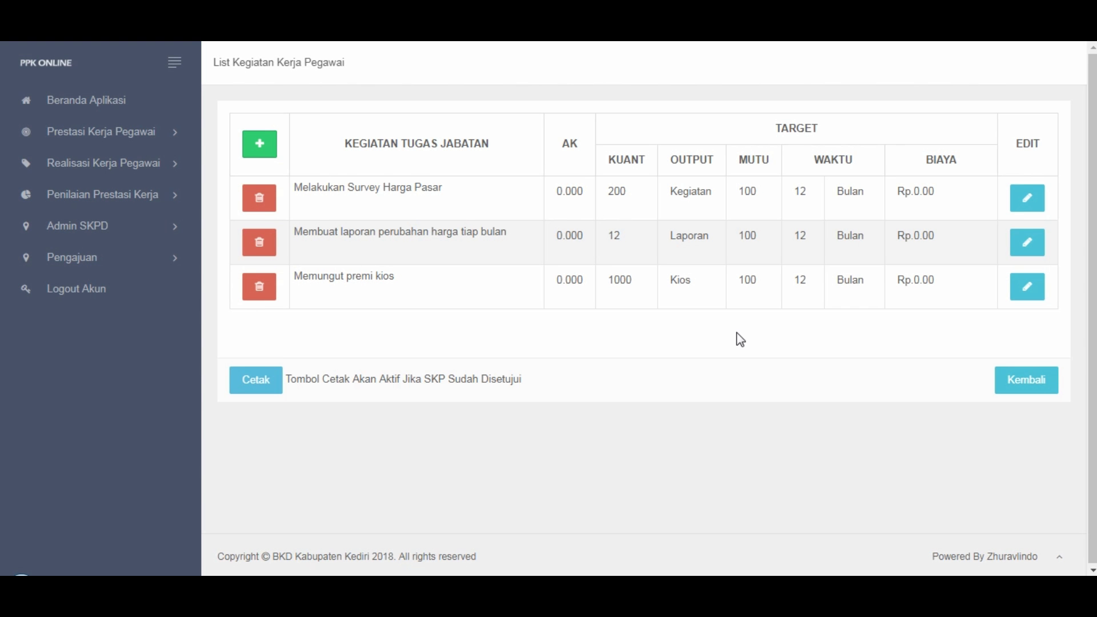
# Start another new activity named "Mengunjungi Pasar Utama".
pyautogui.click(259, 143)
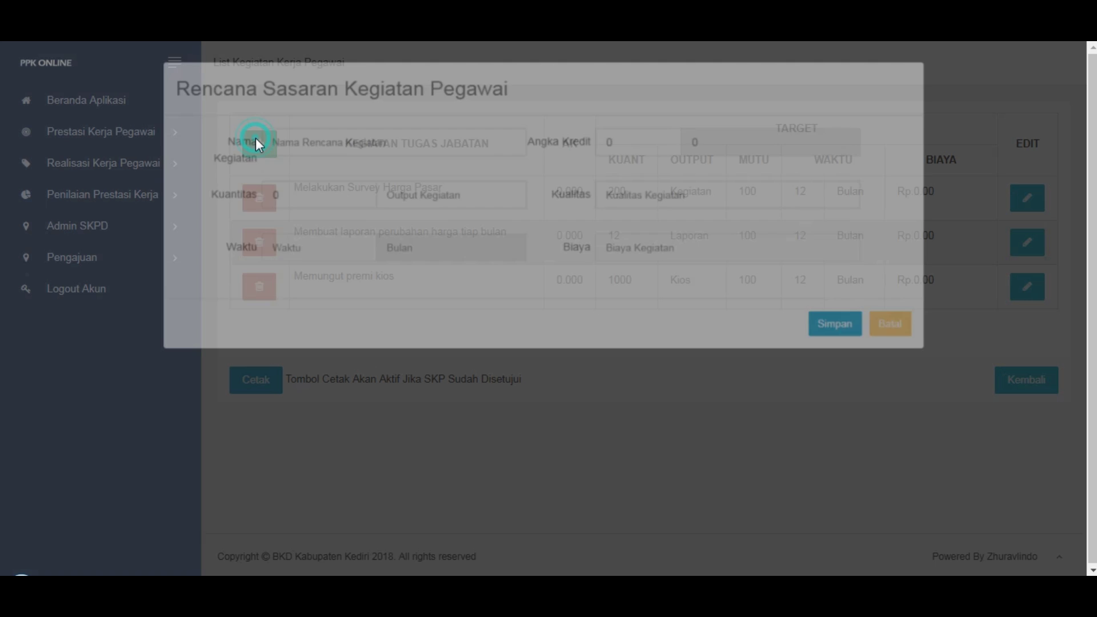
pyautogui.click(339, 145)
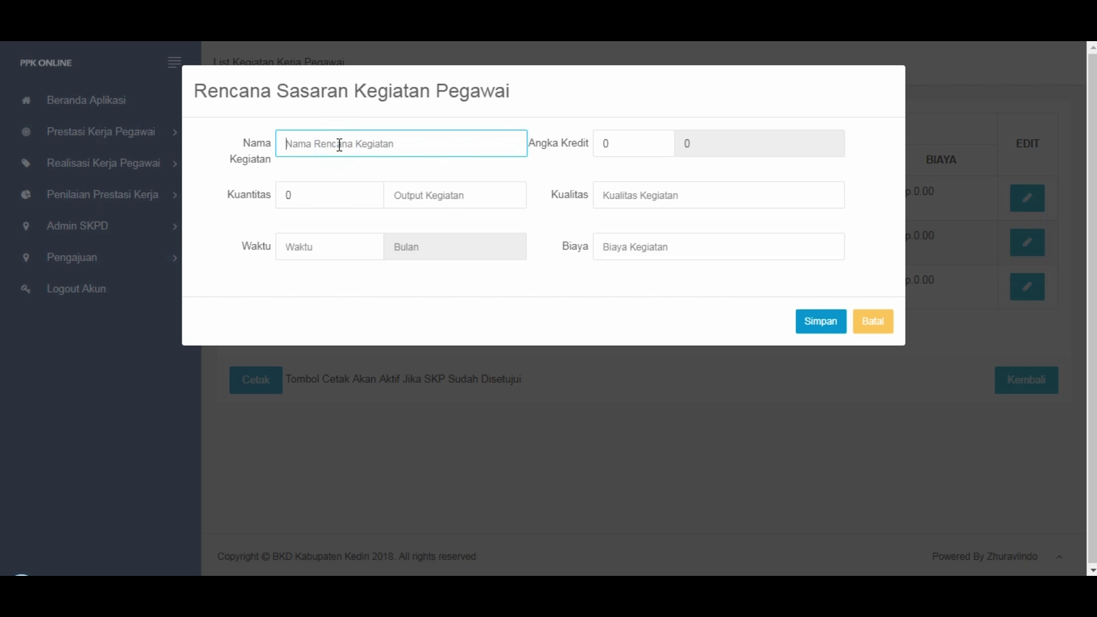
pyautogui.write('Melap')
pyautogui.press('BackSpace')
pyautogui.press('BackSpace')
pyautogui.press('BackSpace')
pyautogui.press('BackSpace')
pyautogui.write('Mengunjung')
pyautogui.write('Pasa')
pyautogui.write('r Utama')
# Set the target quantity of "Mengunjungi Pasar Utama" to 12 with "Kegiatan" as the output.
pyautogui.doubleClick(318, 192)
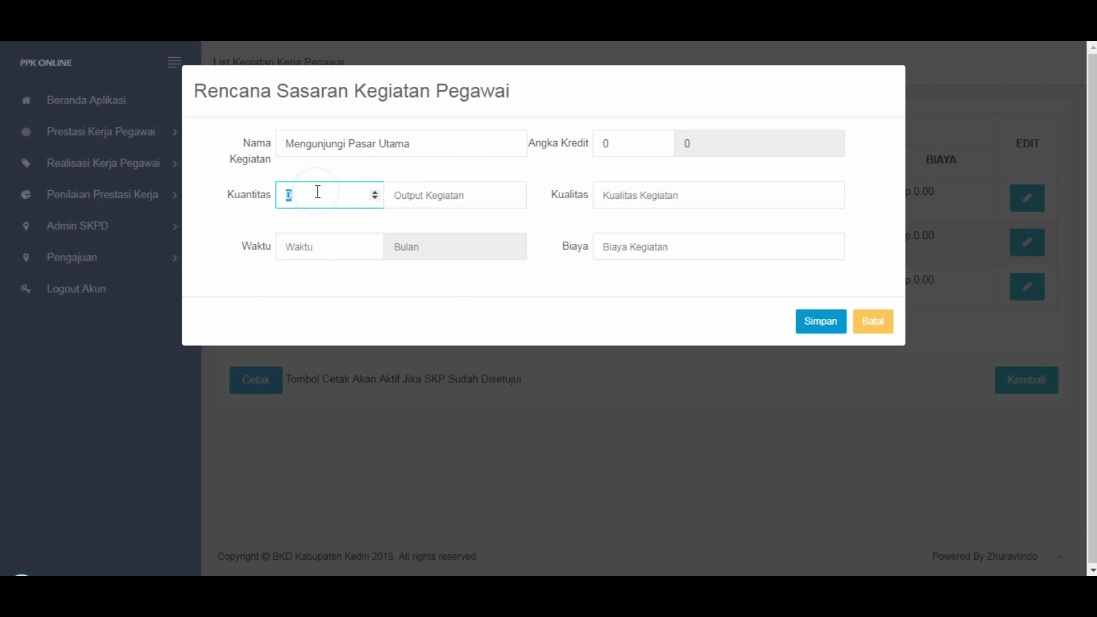
pyautogui.write('12')
pyautogui.click(446, 196)
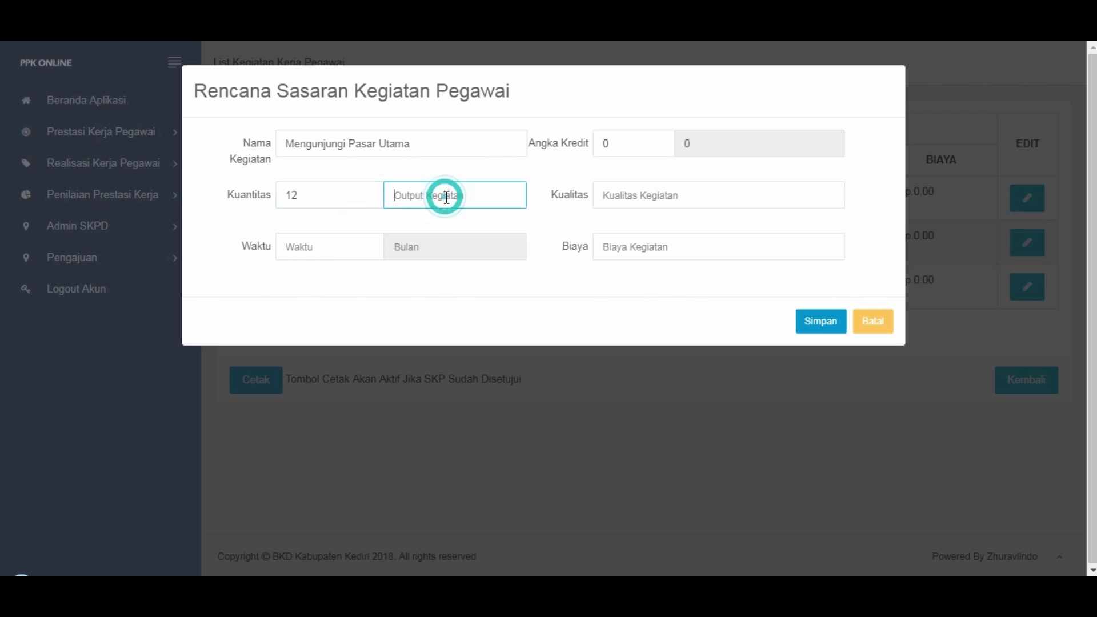
pyautogui.write('Kegiatan')
# Give "Mengunjungi Pasar Utama" a Kualitas of 100, a Waktu of 12 months and a Biaya of 0, and save it.
pyautogui.click(627, 193)
pyautogui.write('100')
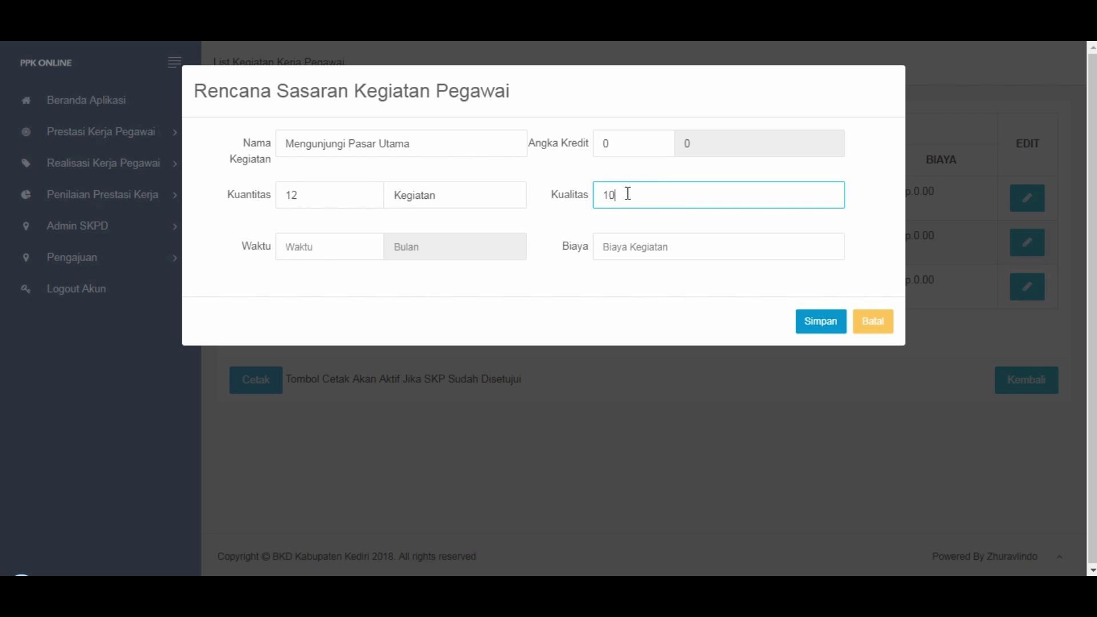
pyautogui.click(324, 243)
pyautogui.write('12')
pyautogui.click(623, 246)
pyautogui.write('0')
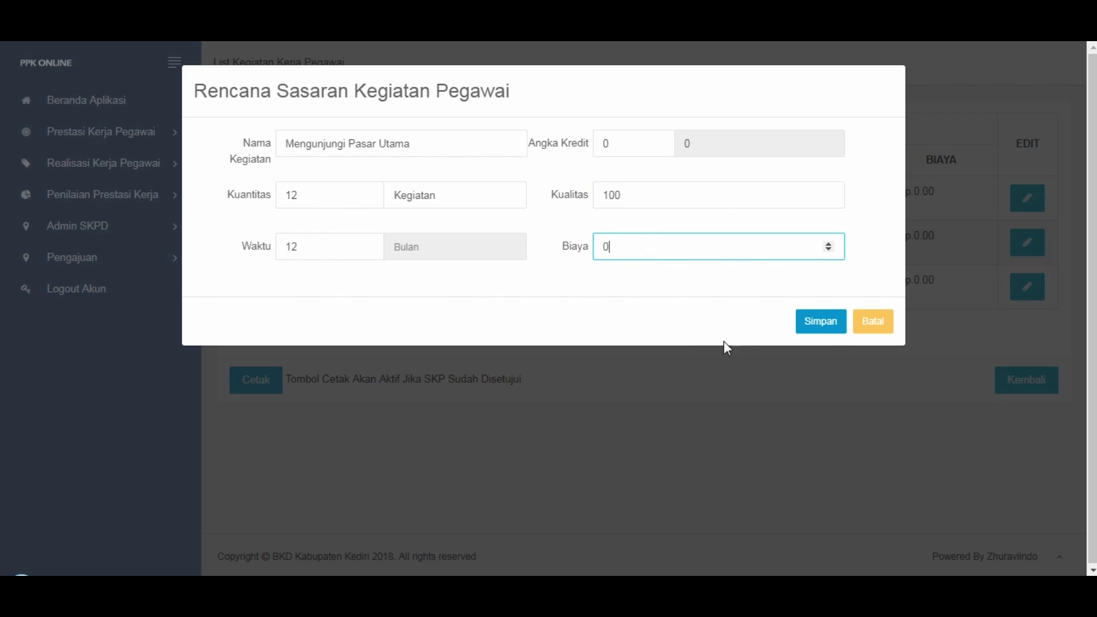
pyautogui.click(822, 331)
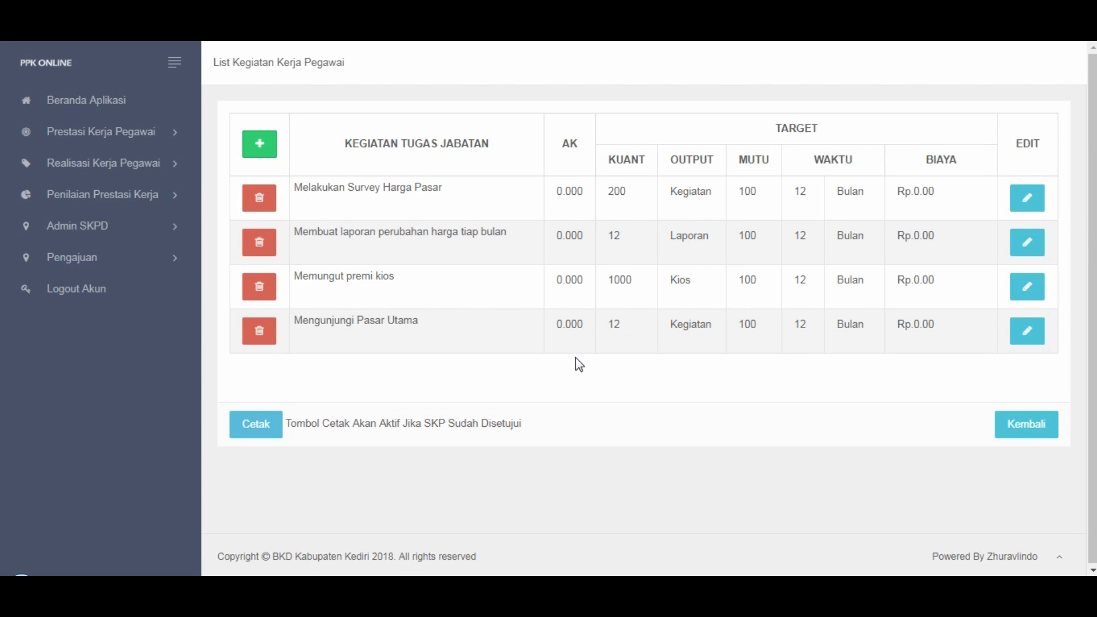
# Delete the activity "Memungut premi kios" from the activity list.
pyautogui.click(277, 295)
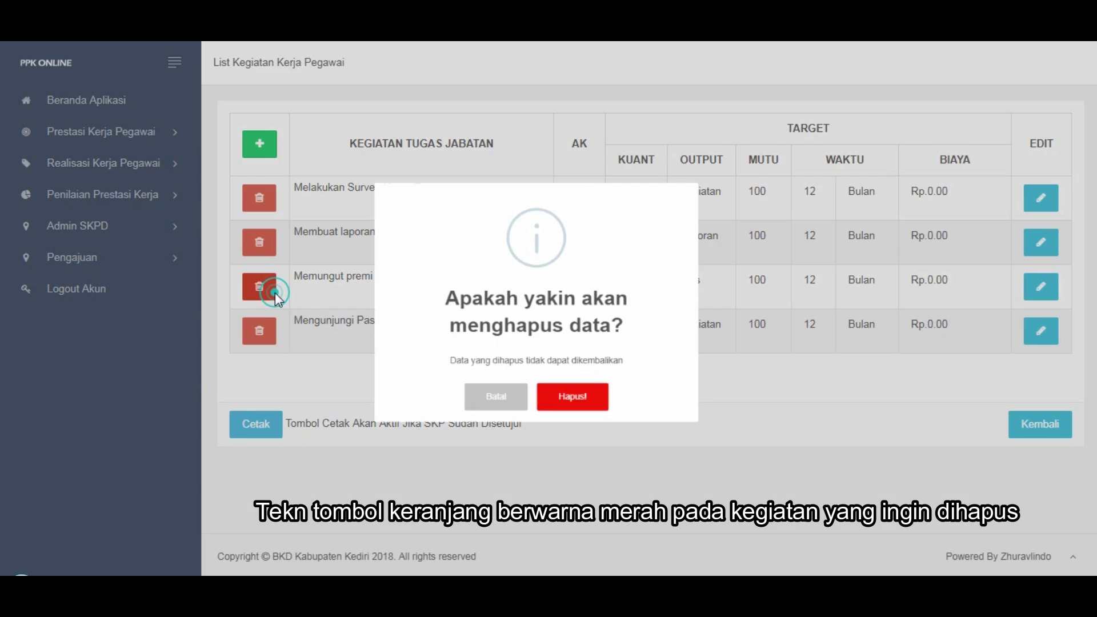
pyautogui.click(567, 416)
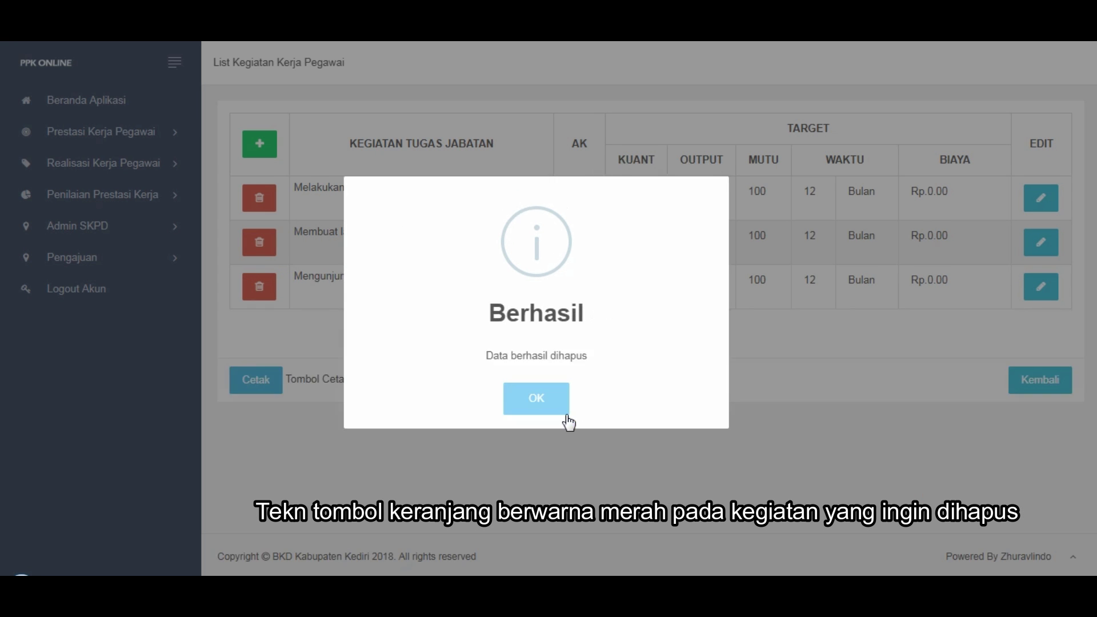
pyautogui.click(533, 399)
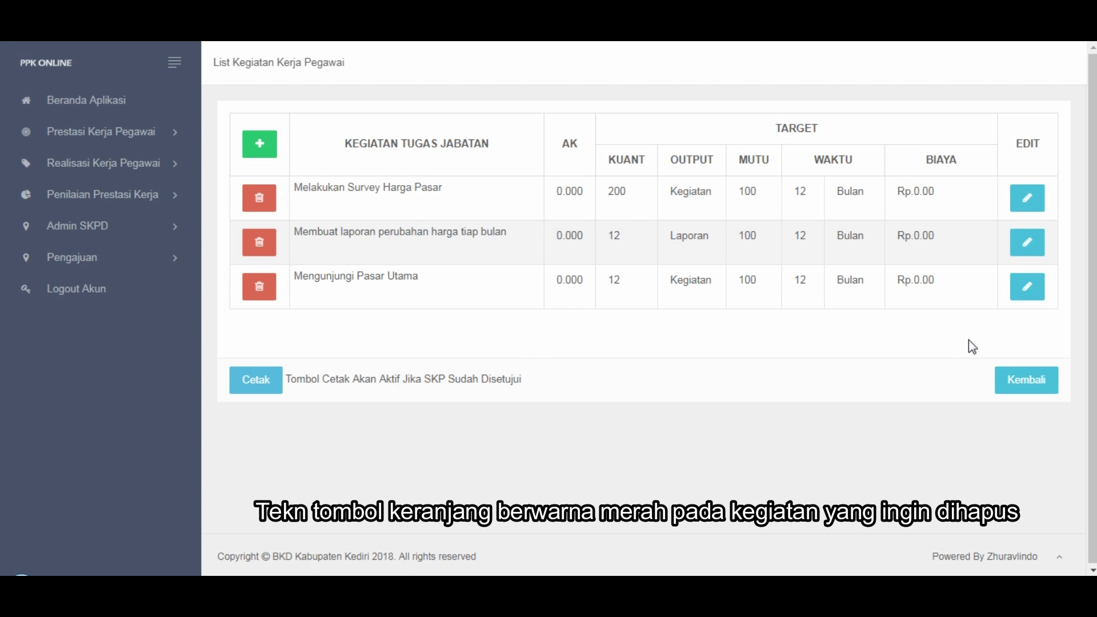
# Delete the activity "Mengunjungi Pasar Utama" from the activity list.
pyautogui.click(265, 291)
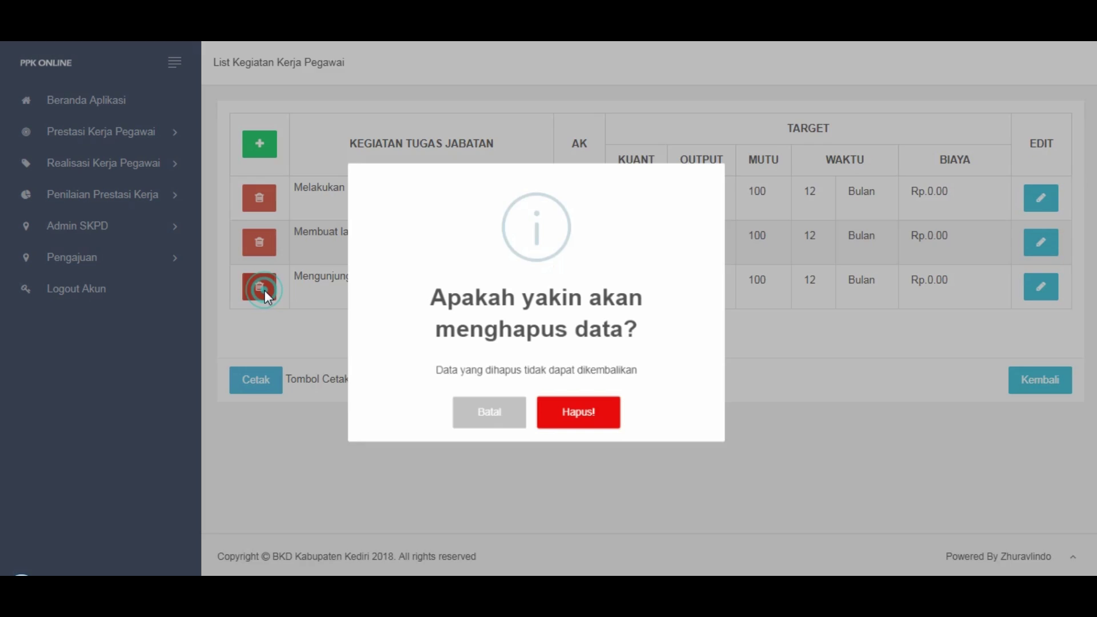
pyautogui.click(559, 413)
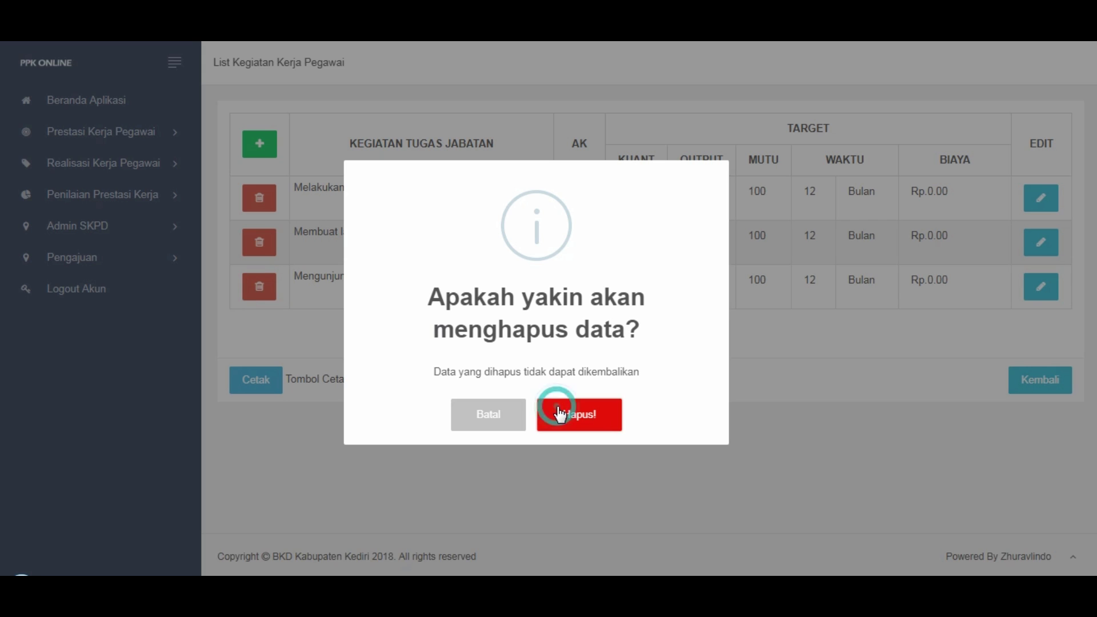
pyautogui.click(558, 410)
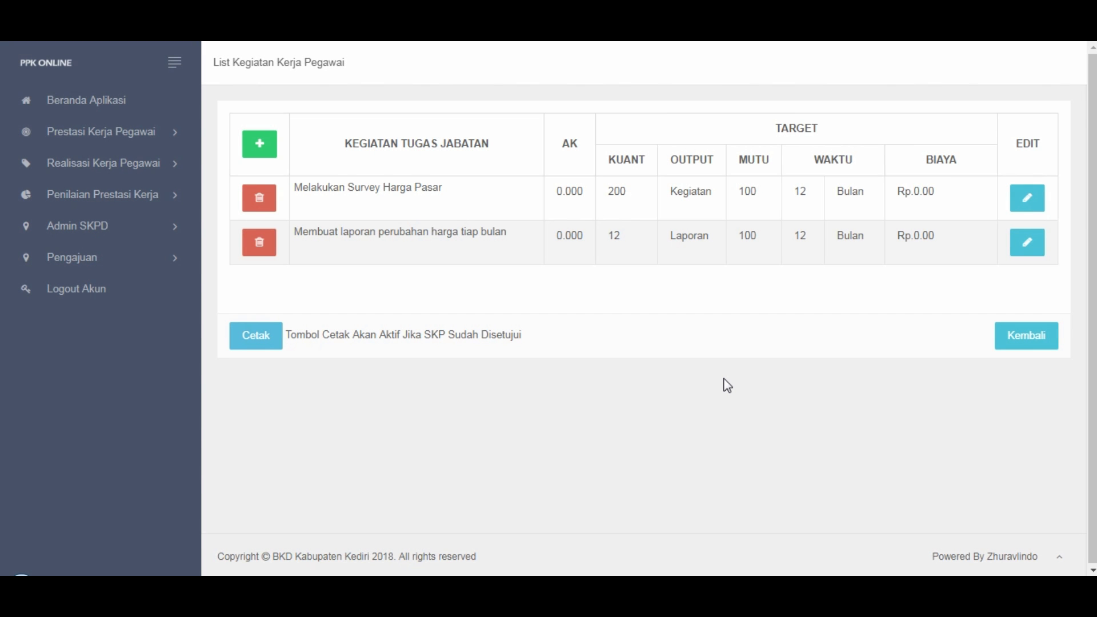
# Return to the PPK list and show the SKP belonging to the 2018 PPK to check its approval status.
pyautogui.click(1026, 348)
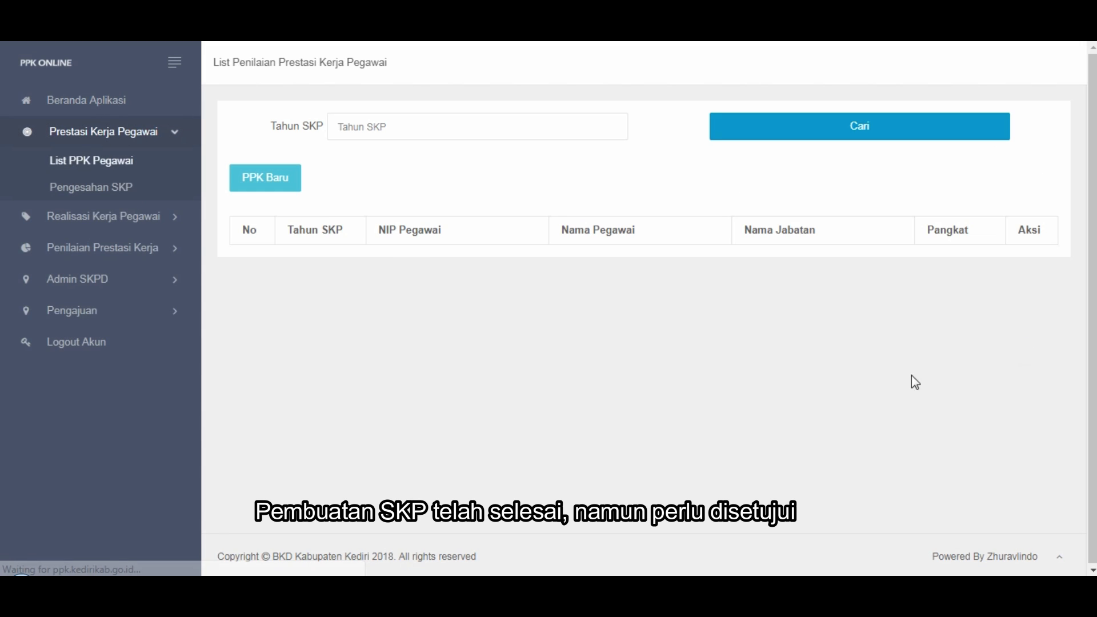
pyautogui.click(995, 298)
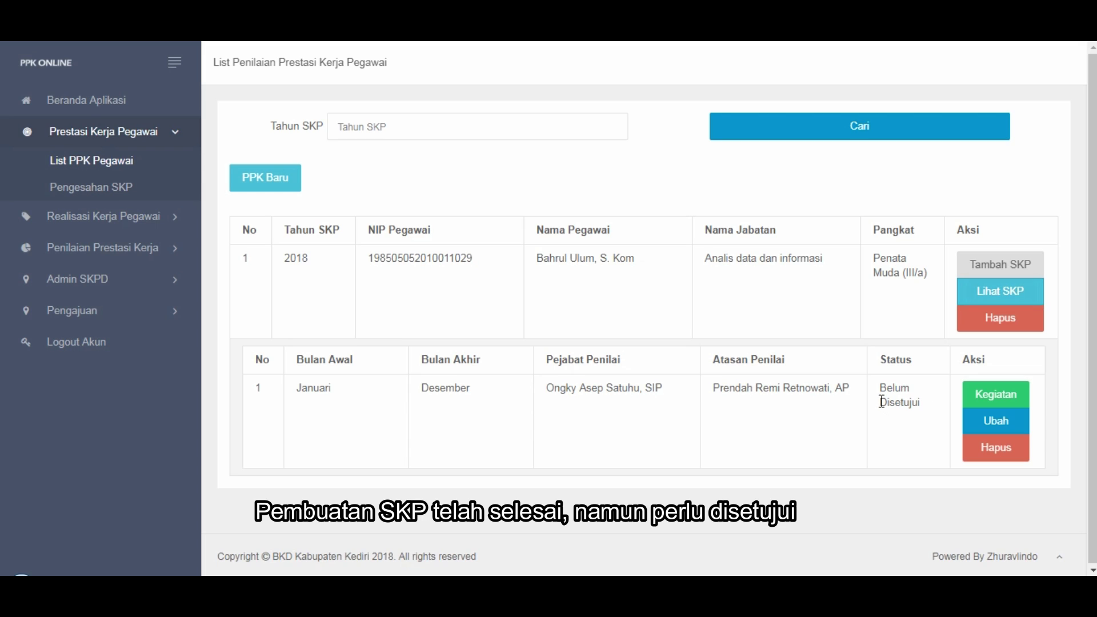